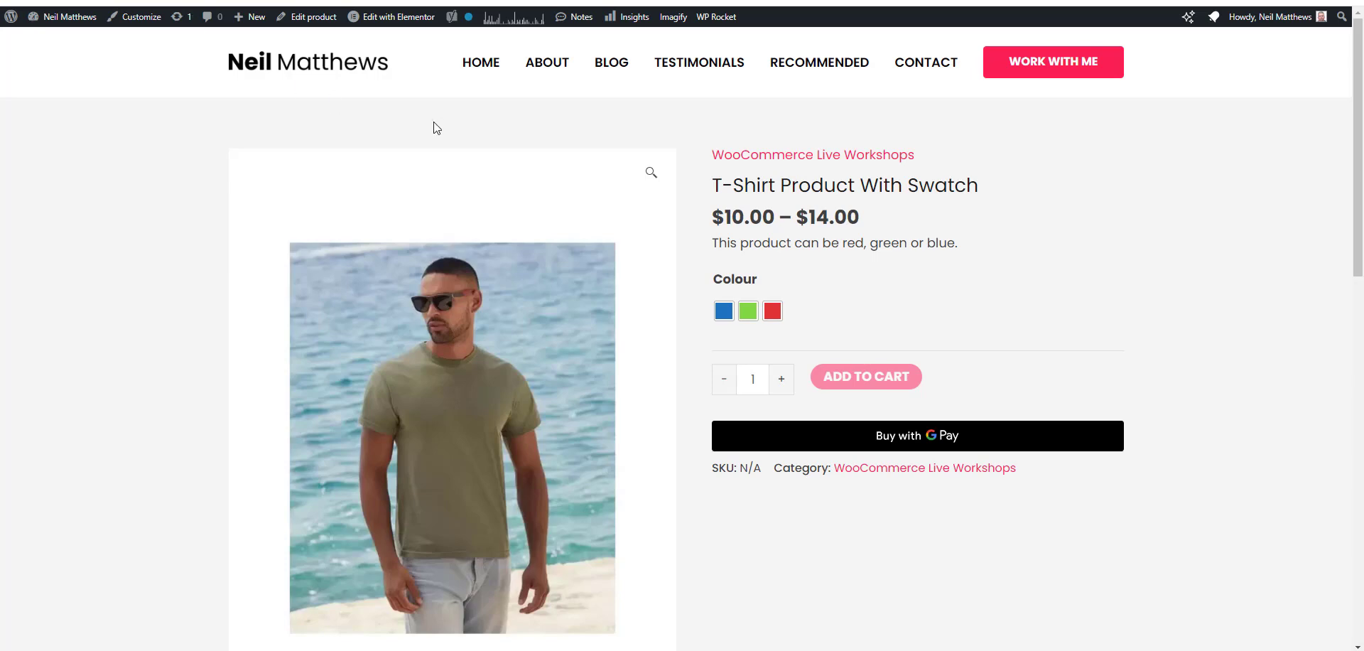
Try the Blue, Green and Red swatches on the product page, then clear the selection
{"action": "scroll", "coordinate": [433, 125], "scroll_direction": "down", "scroll_amount": 3}
{"action": "scroll", "coordinate": [880, 486], "scroll_direction": "up", "scroll_amount": 2}
{"action": "scroll", "coordinate": [881, 483], "scroll_direction": "up", "scroll_amount": 1}
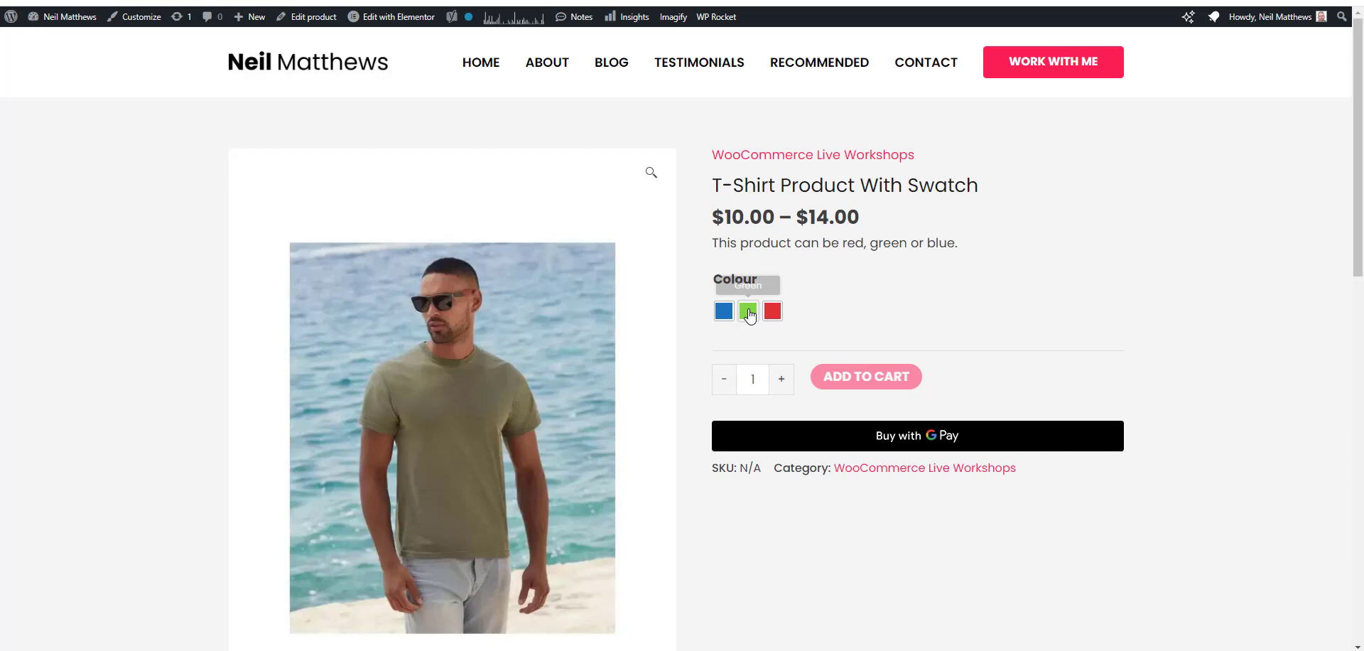
{"action": "left_click", "coordinate": [724, 314]}
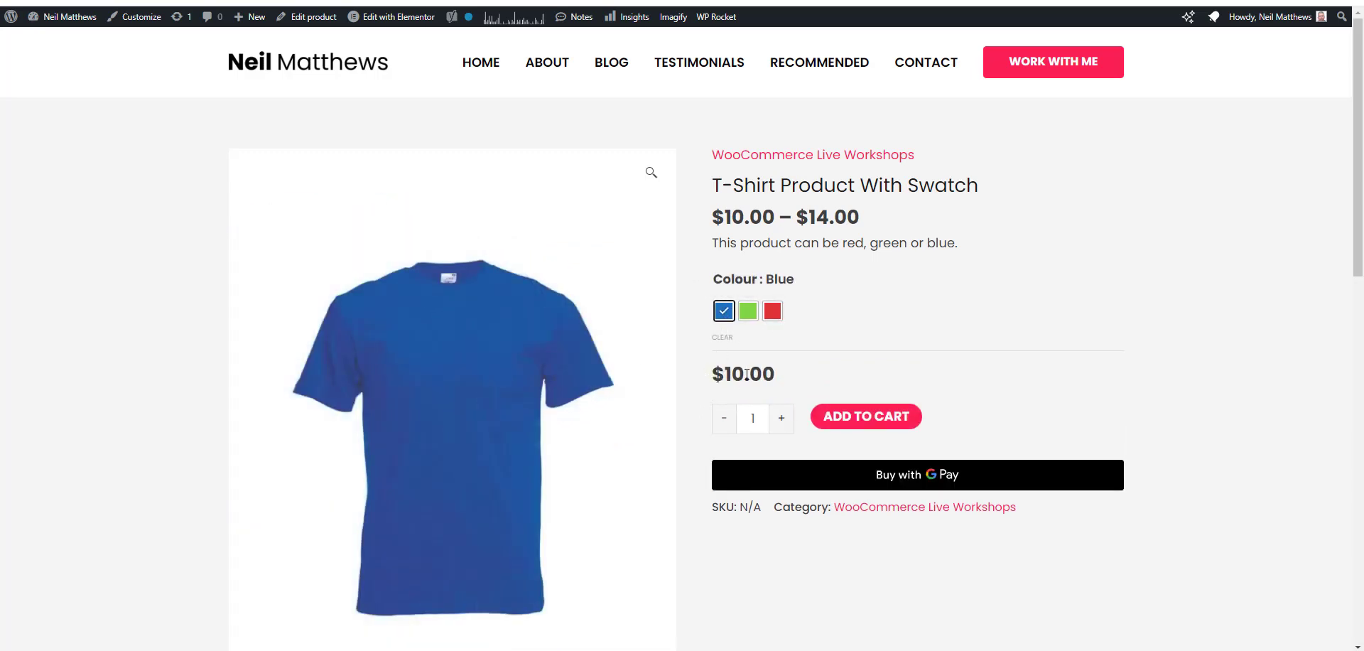
{"action": "left_click", "coordinate": [748, 312]}
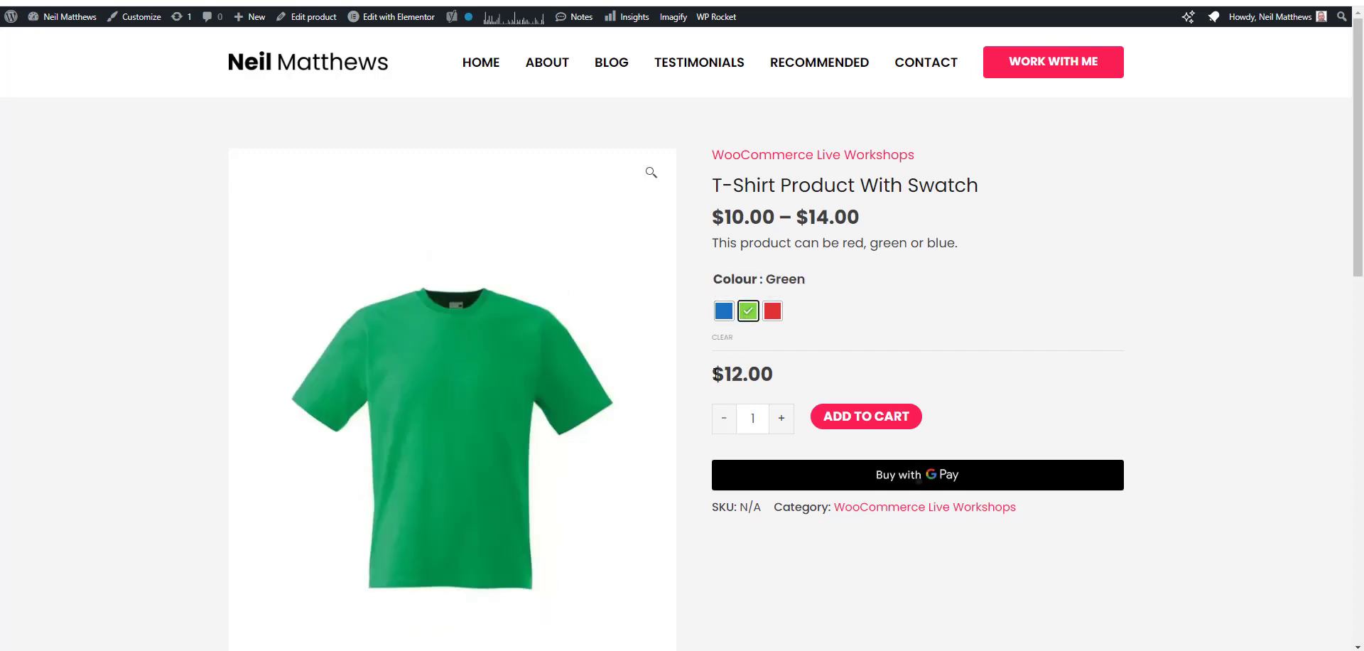
{"action": "left_click", "coordinate": [773, 310]}
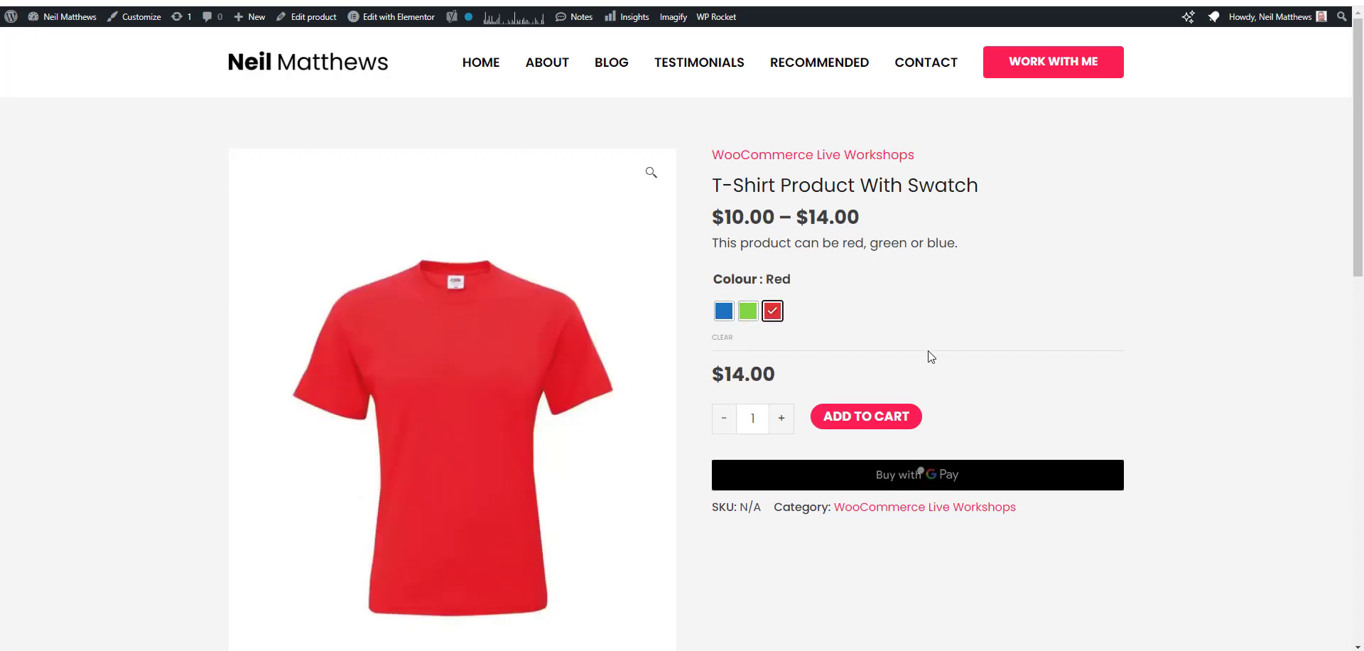
{"action": "left_click", "coordinate": [722, 338]}
Pick Green, then Red, then Blue, ending on the blue T-shirt at $10.00
{"action": "scroll", "coordinate": [950, 288], "scroll_direction": "down", "scroll_amount": 1}
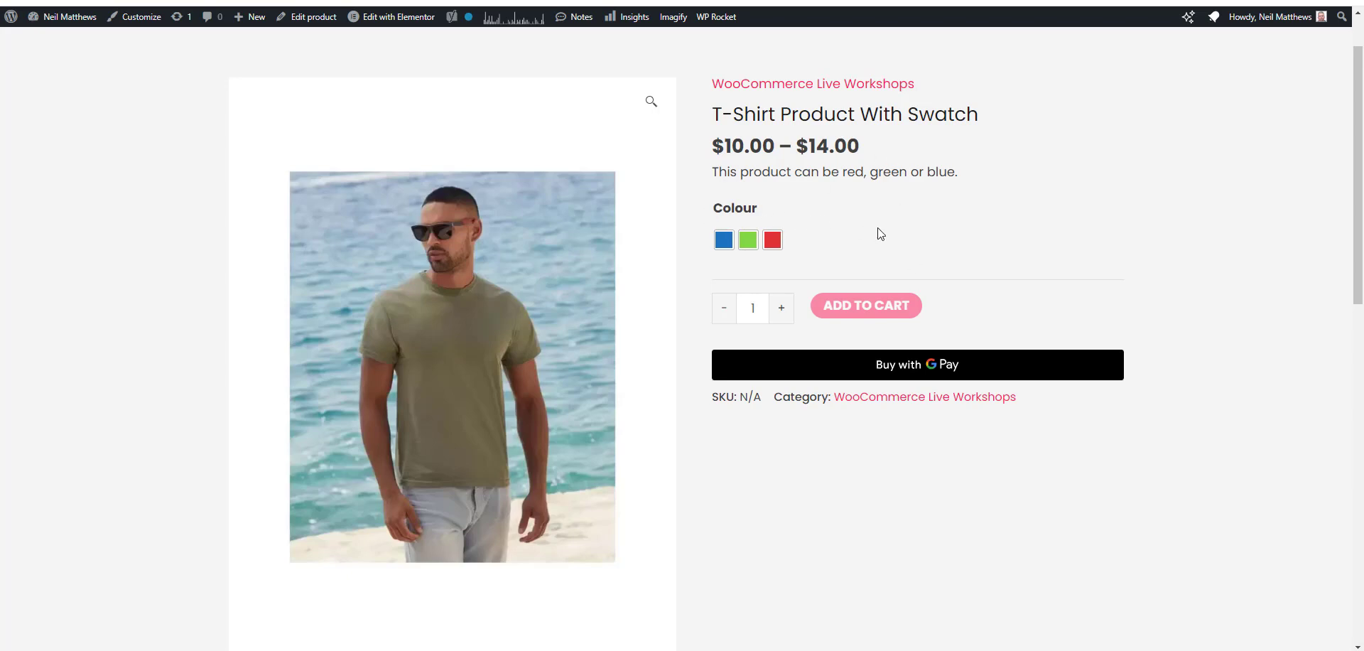
{"action": "left_click", "coordinate": [746, 242]}
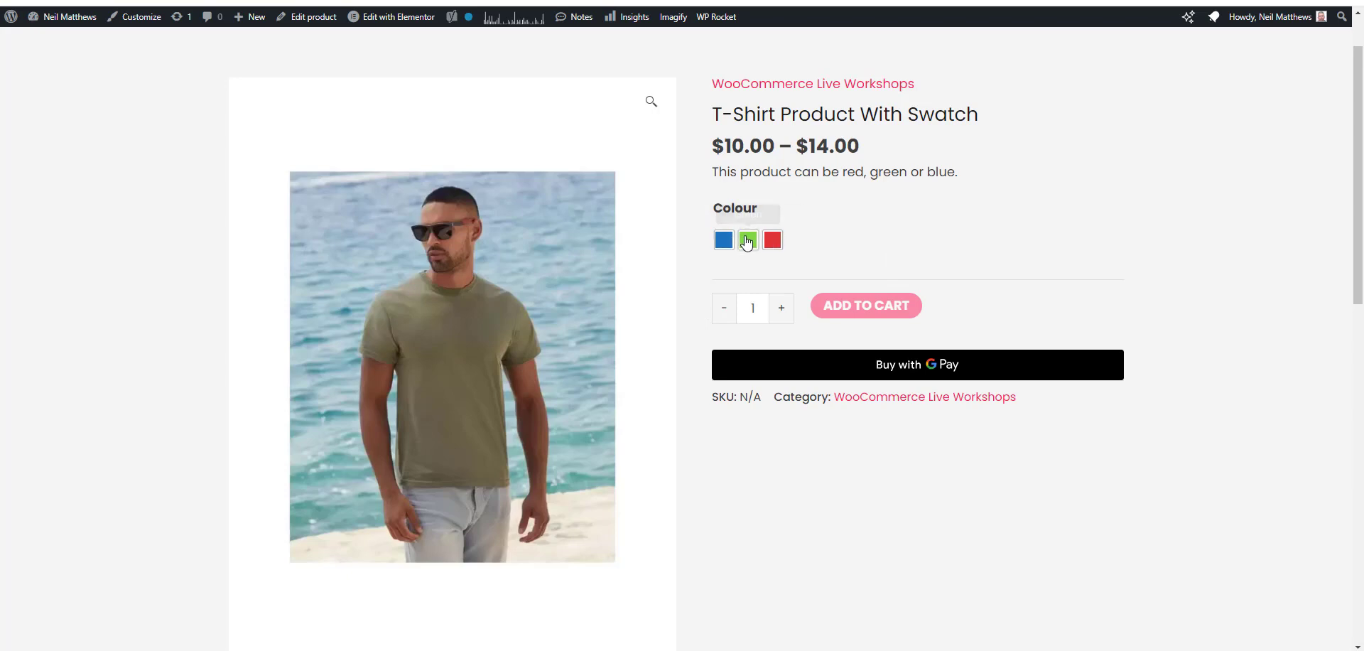
{"action": "left_click", "coordinate": [772, 240]}
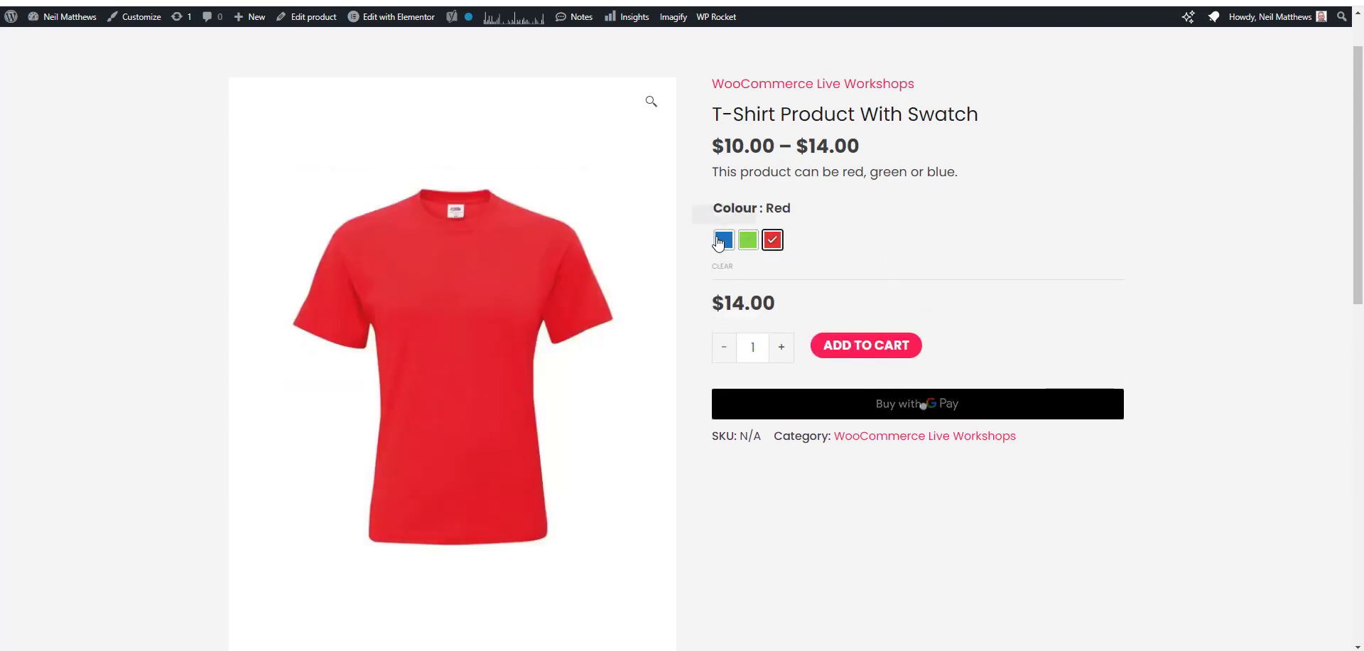
{"action": "left_click", "coordinate": [724, 240]}
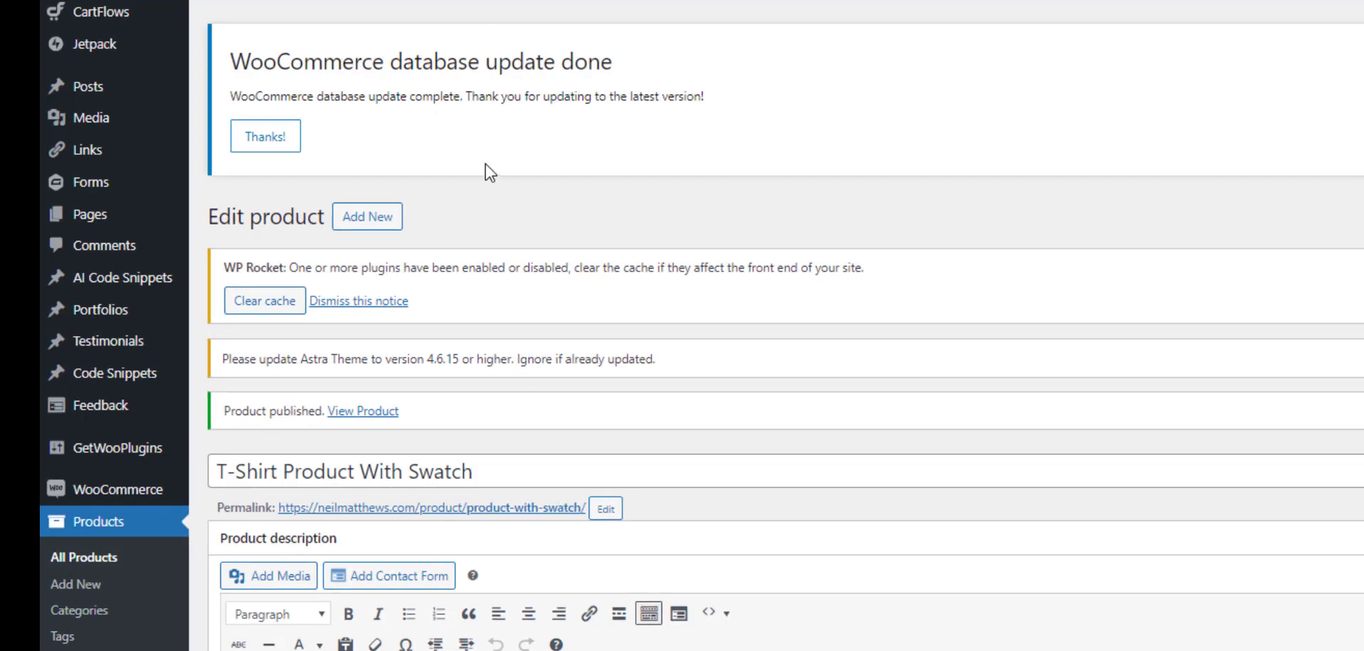
Under Products > Attributes, add a Color-type attribute named 'colour 2' (slug colour-2)
{"action": "scroll", "coordinate": [227, 246], "scroll_direction": "down", "scroll_amount": 5}
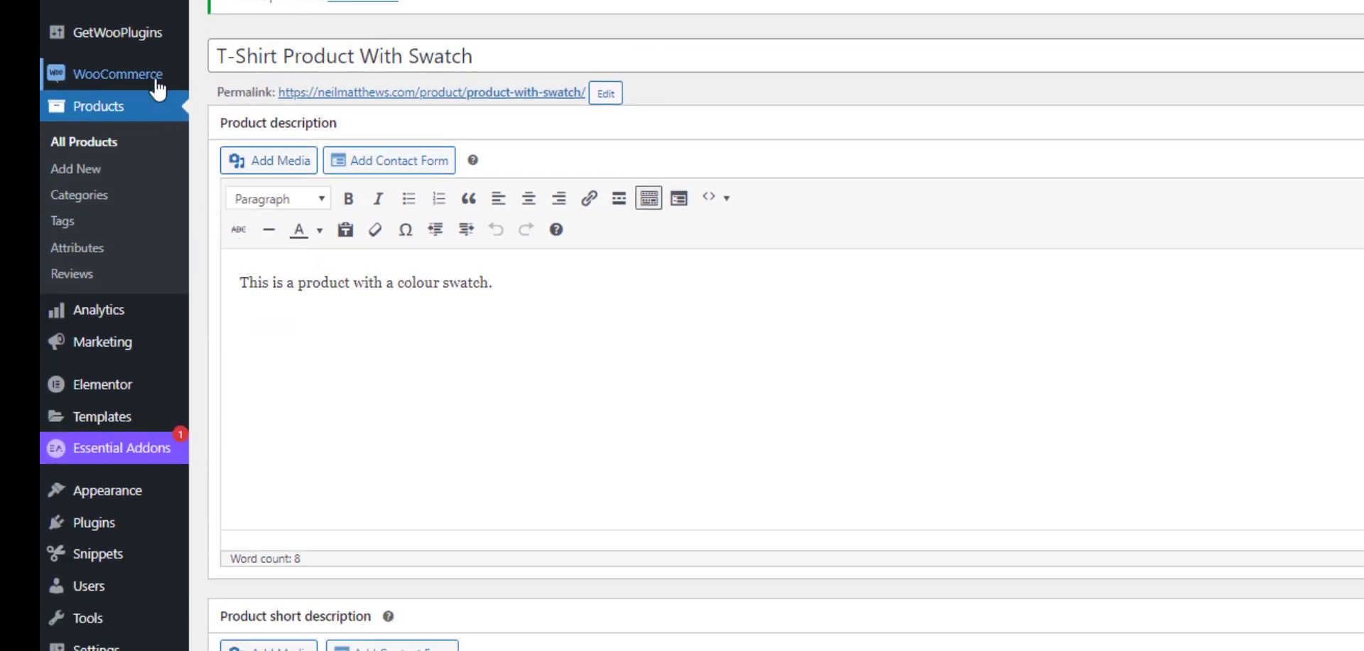
{"action": "left_click", "coordinate": [76, 250]}
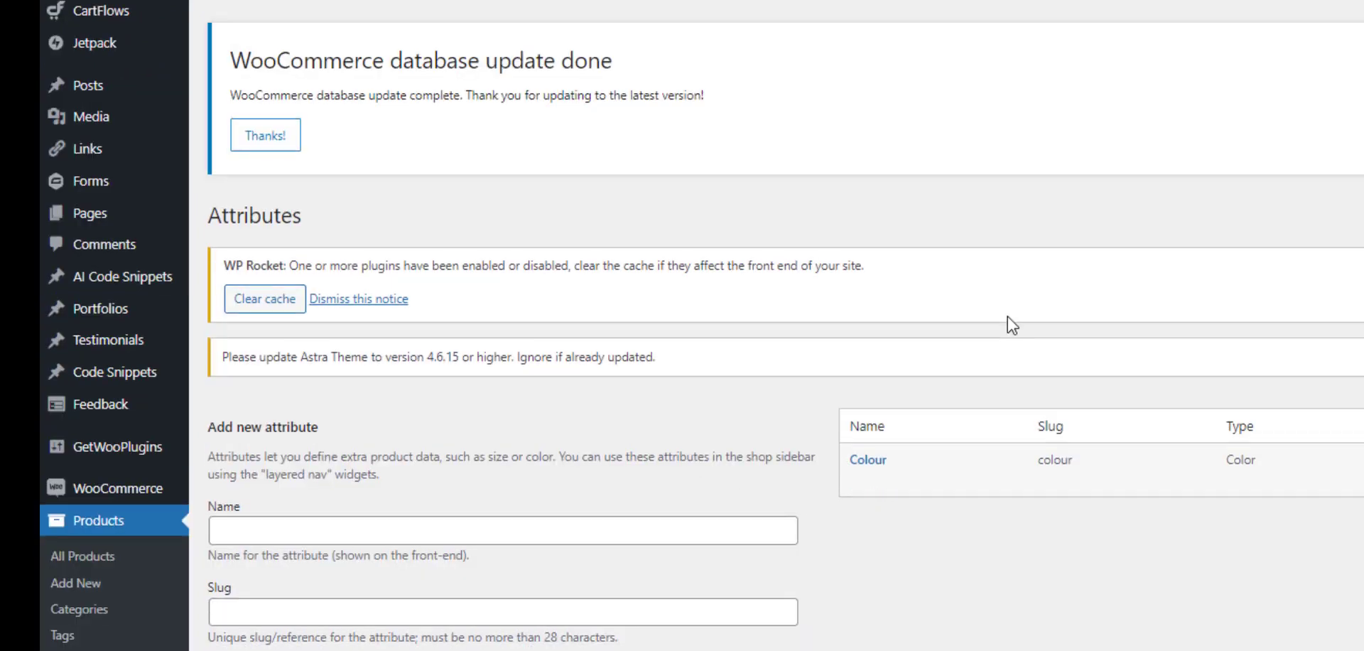
{"action": "scroll", "coordinate": [1008, 323], "scroll_direction": "down", "scroll_amount": 3}
{"action": "left_click", "coordinate": [280, 620]}
{"action": "left_click", "coordinate": [244, 540]}
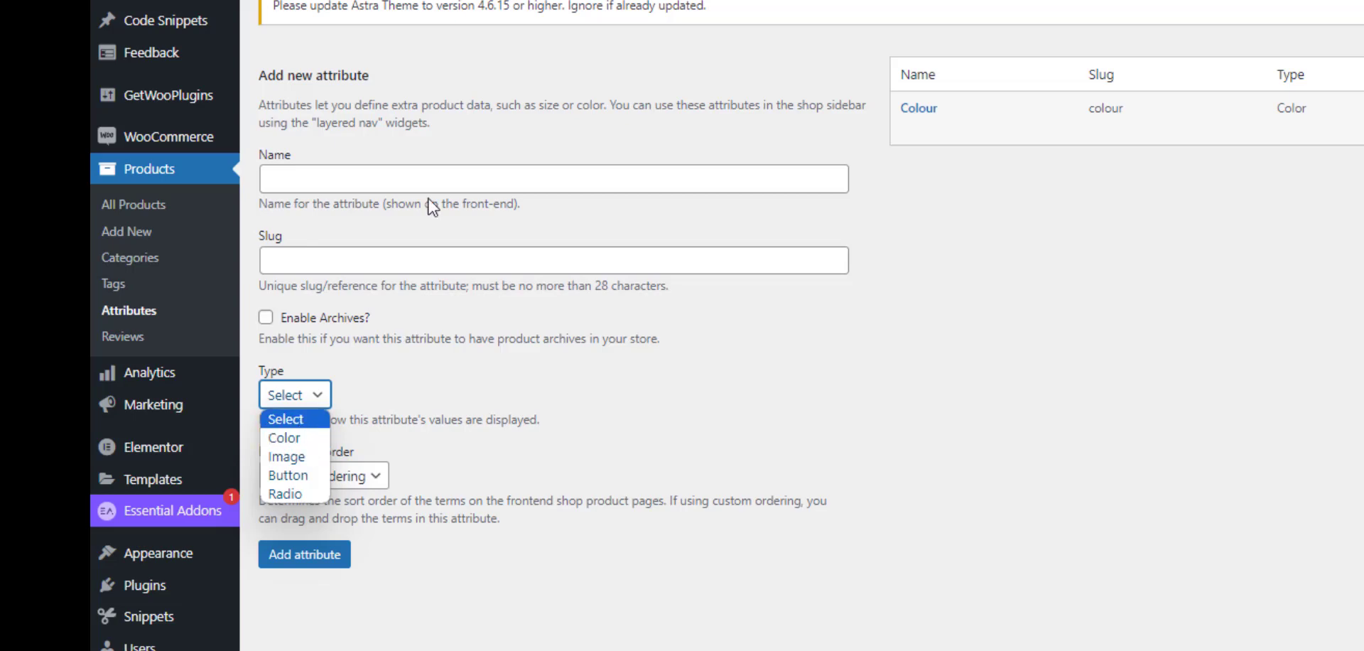
{"action": "left_click", "coordinate": [337, 177]}
{"action": "type", "text": "colour"}
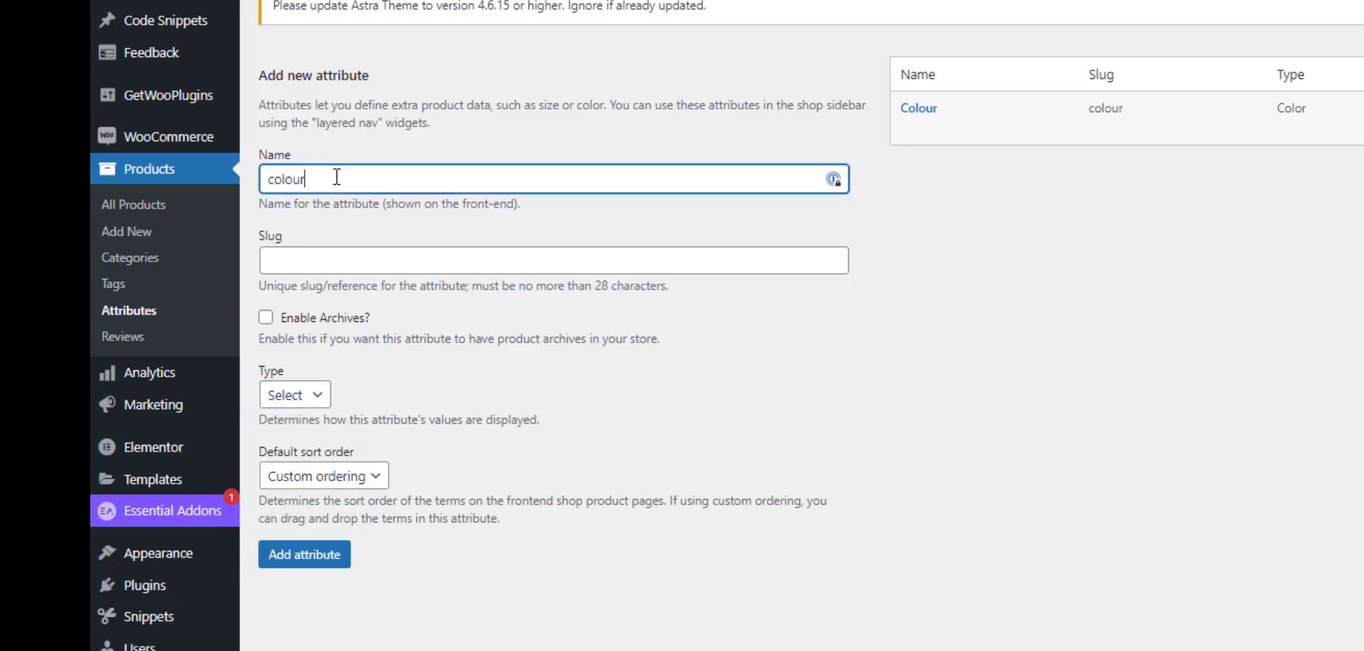
{"action": "type", "text": " 2"}
{"action": "left_click", "coordinate": [312, 397]}
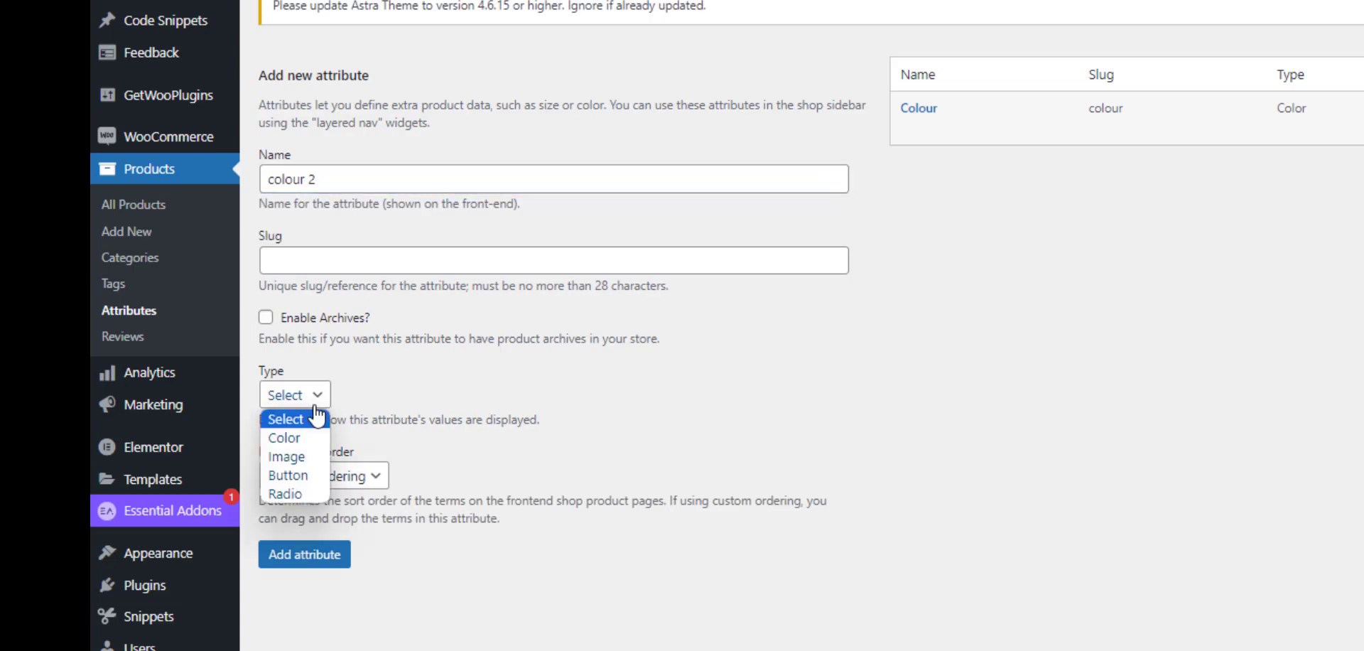
{"action": "left_click", "coordinate": [311, 446]}
{"action": "left_click", "coordinate": [310, 555]}
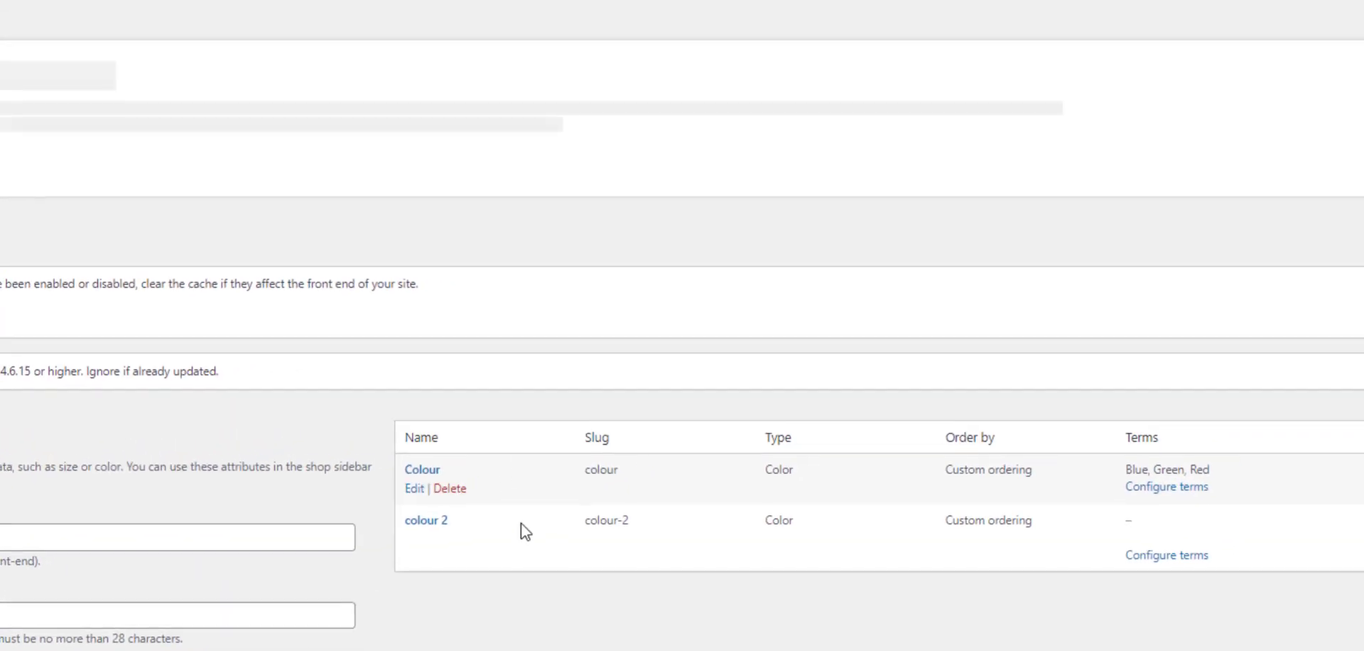
Add a 'Purple' term to colour 2 with a purple swatch (#8224e3)
{"action": "left_click", "coordinate": [1166, 555]}
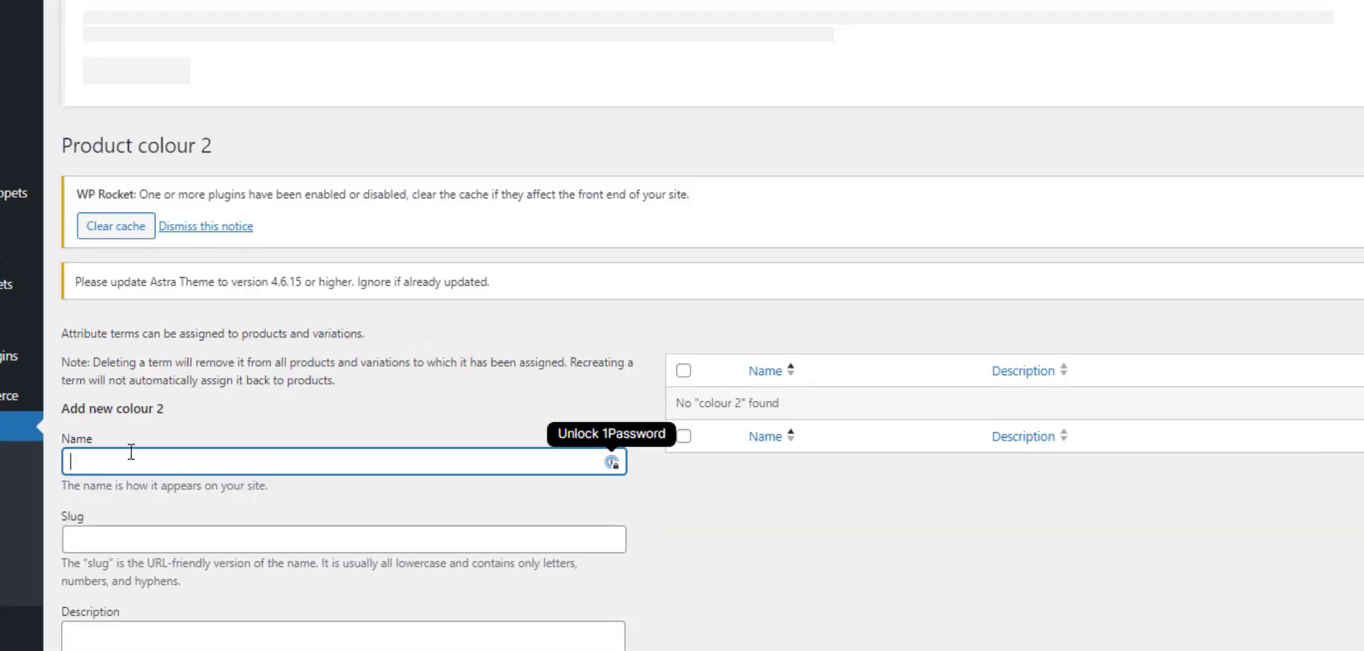
{"action": "type", "text": "Purple"}
{"action": "scroll", "coordinate": [117, 353], "scroll_direction": "down", "scroll_amount": 7}
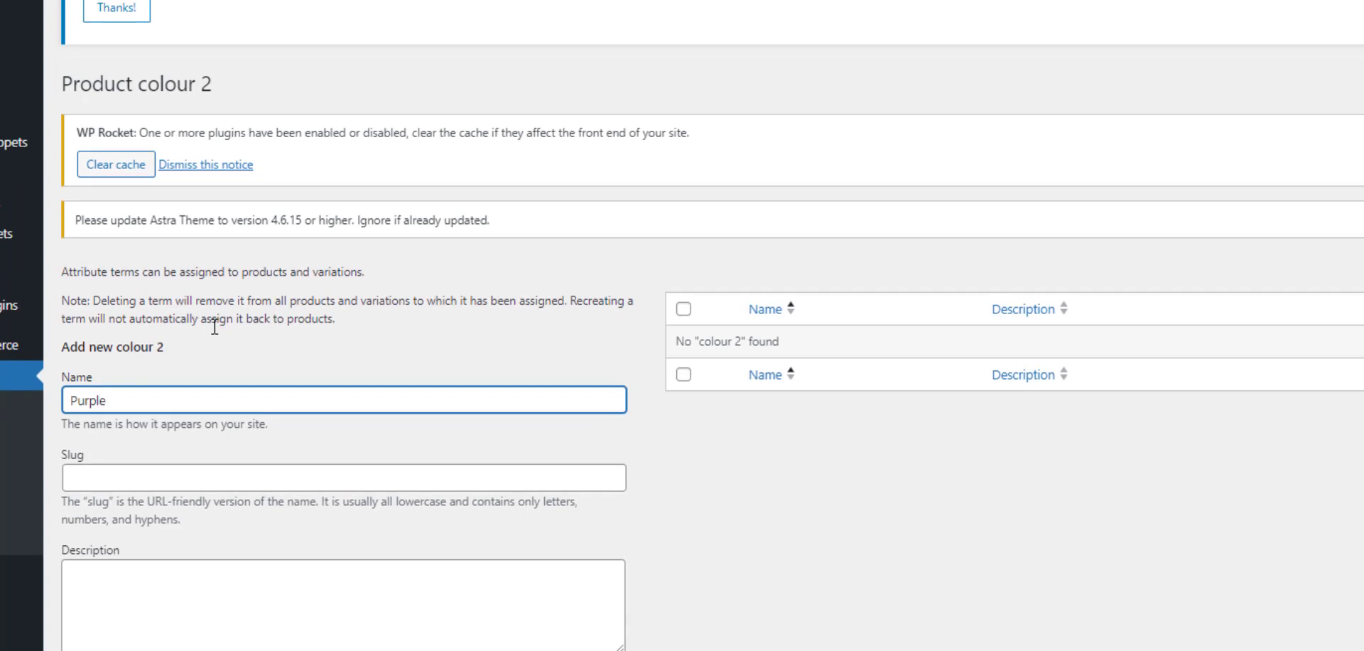
{"action": "left_click", "coordinate": [124, 337]}
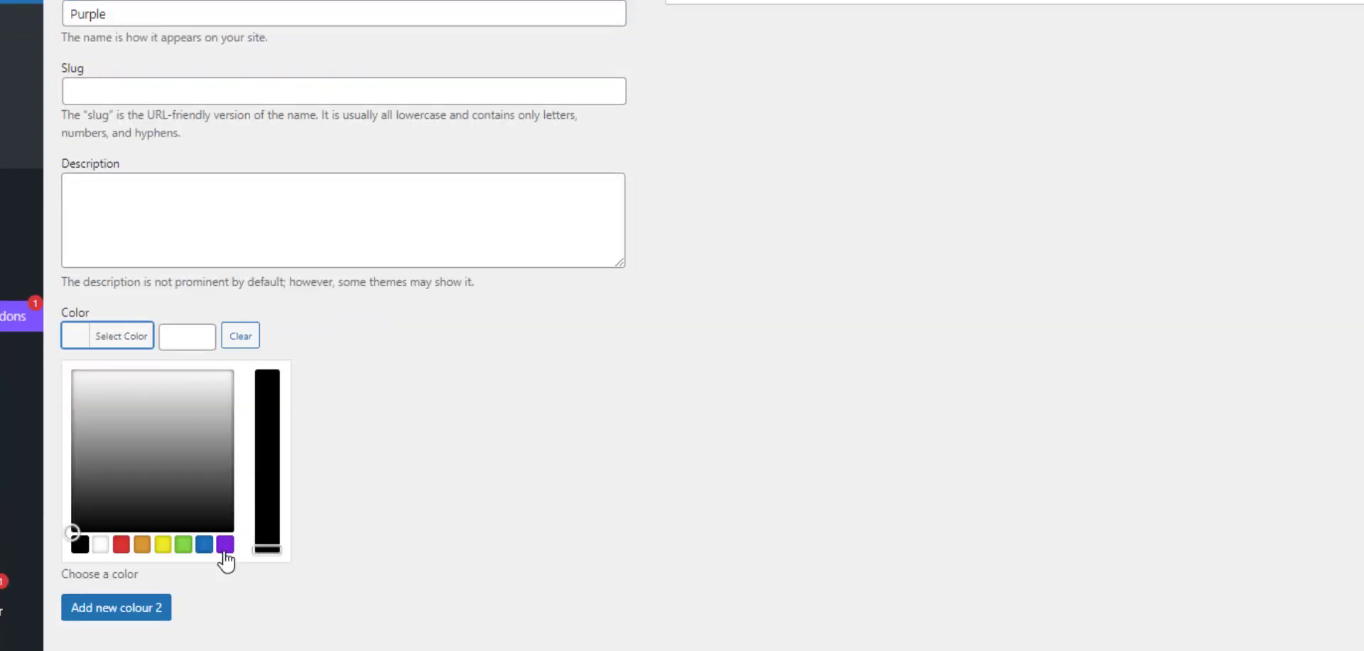
{"action": "left_click", "coordinate": [225, 545]}
{"action": "left_click", "coordinate": [113, 612]}
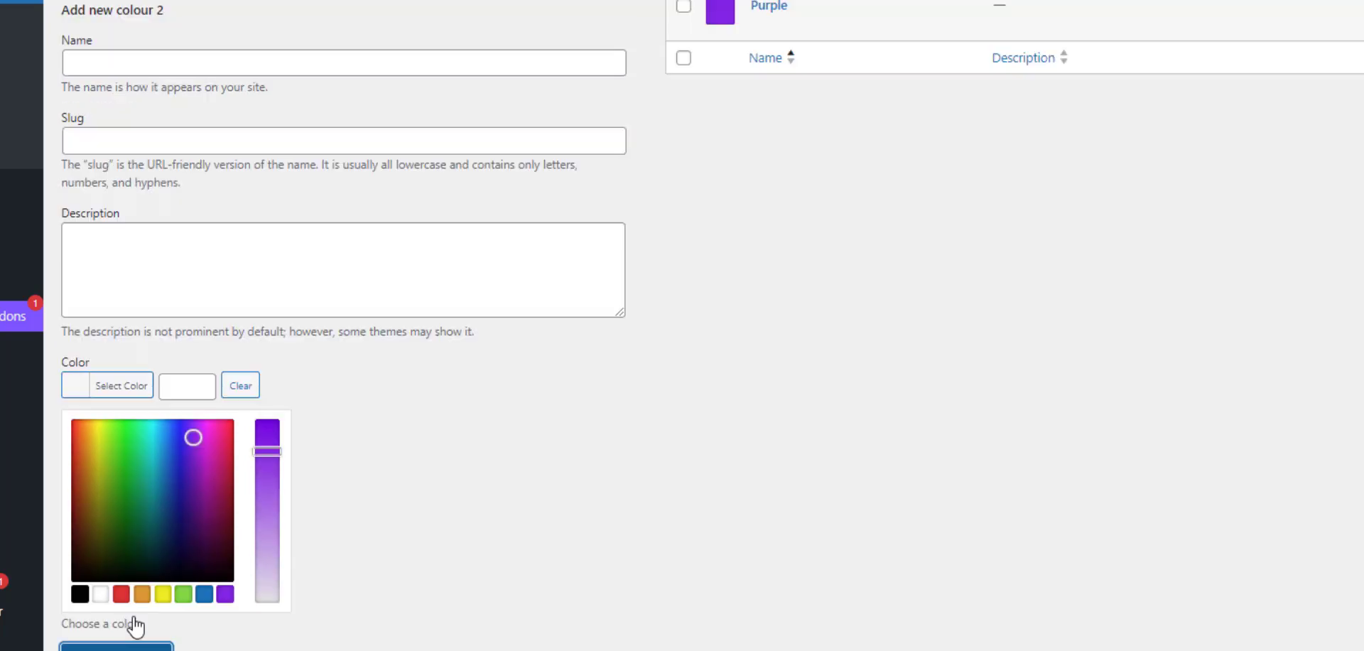
Add a 'Black' term to colour 2 with a black swatch (#000000)
{"action": "left_click", "coordinate": [95, 63]}
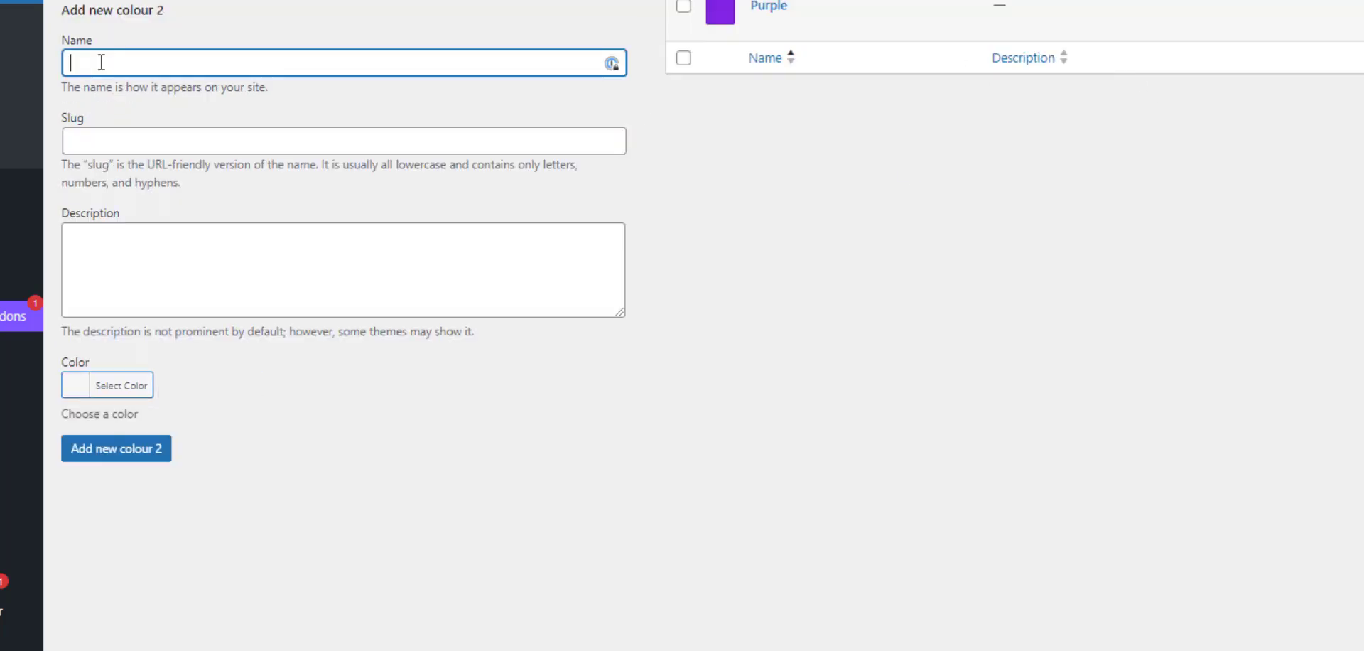
{"action": "type", "text": "Black"}
{"action": "left_click", "coordinate": [112, 390]}
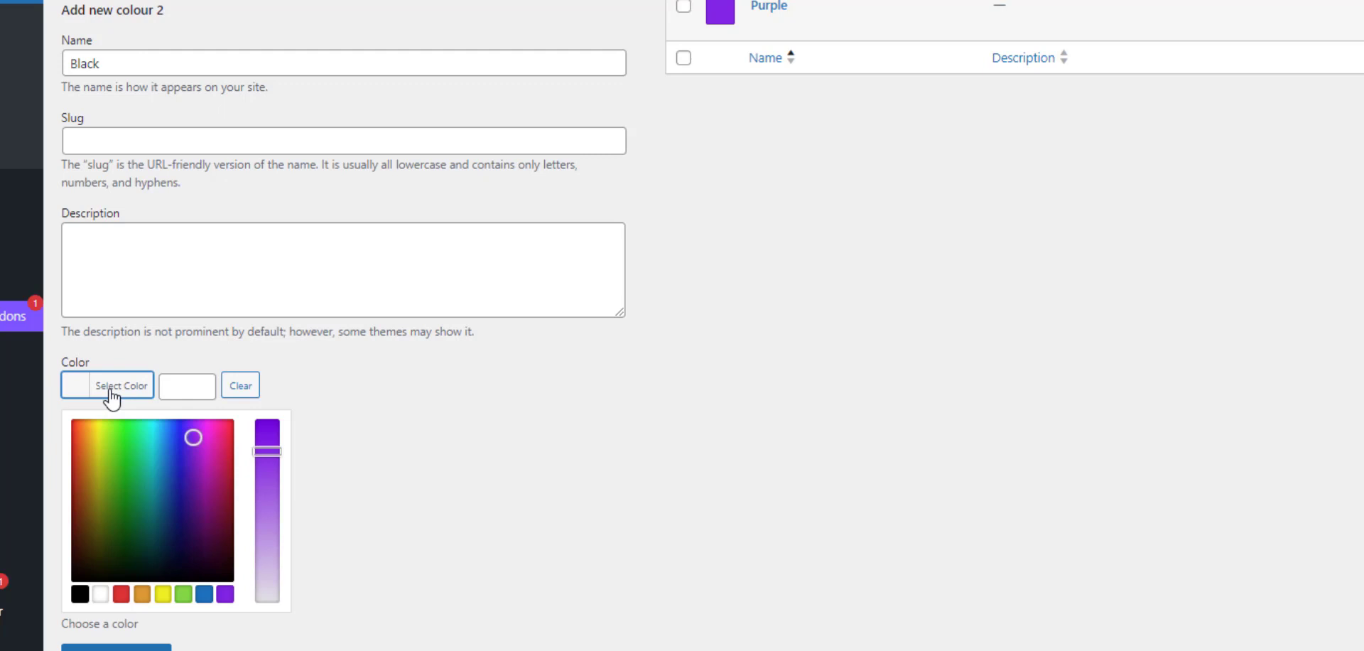
{"action": "left_click", "coordinate": [80, 593]}
{"action": "key", "text": "Return"}
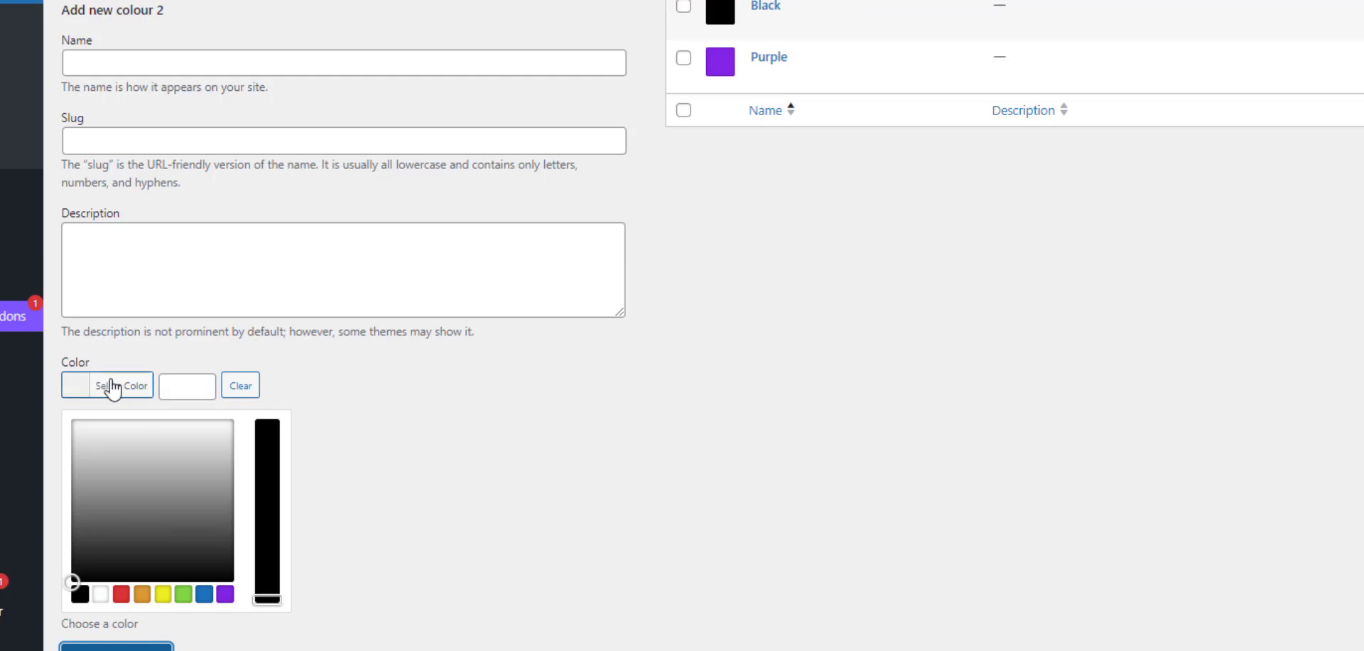
Adjust the new-term colour picker to a dark green, #135900
{"action": "mouse_move", "coordinate": [76, 572]}
{"action": "left_mouse_down"}
{"action": "mouse_move", "coordinate": [140, 492]}
{"action": "mouse_move", "coordinate": [228, 436]}
{"action": "mouse_move", "coordinate": [195, 445]}
{"action": "mouse_move", "coordinate": [181, 424]}
{"action": "left_mouse_up"}
{"action": "left_click", "coordinate": [163, 594]}
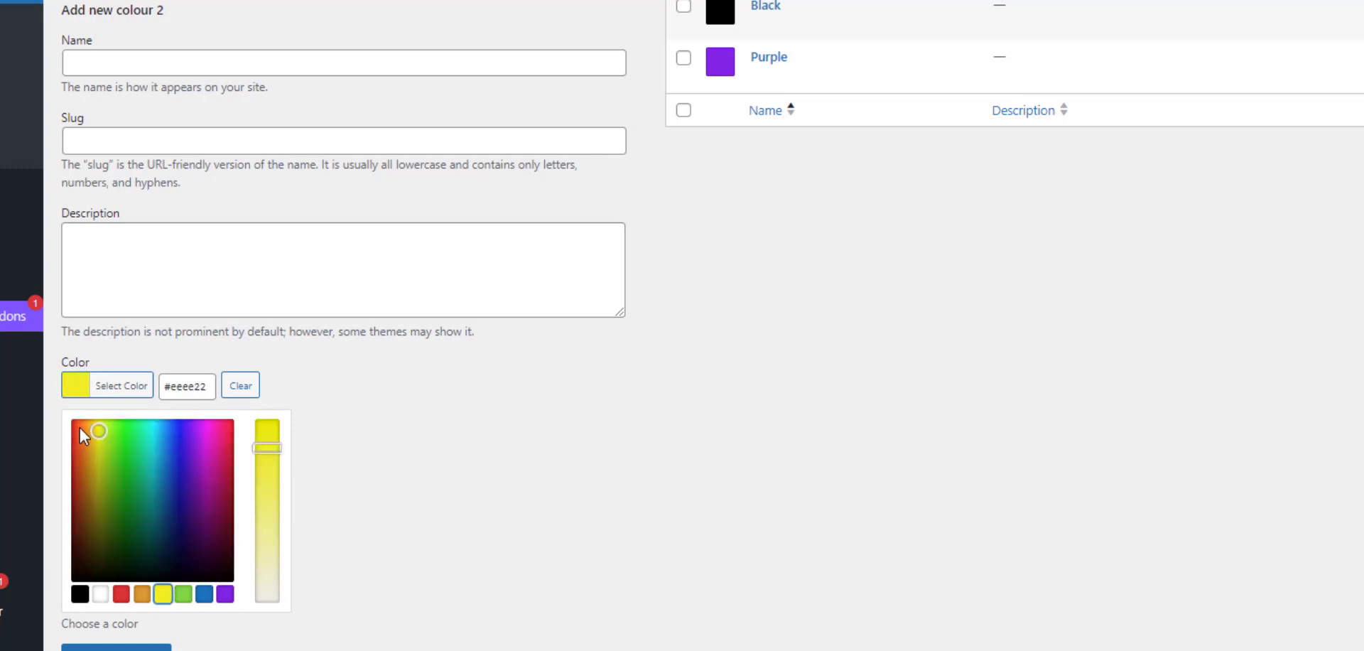
{"action": "mouse_move", "coordinate": [80, 430]}
{"action": "left_mouse_down"}
{"action": "mouse_move", "coordinate": [128, 488]}
{"action": "mouse_move", "coordinate": [121, 546]}
{"action": "mouse_move", "coordinate": [120, 527]}
{"action": "left_mouse_up"}
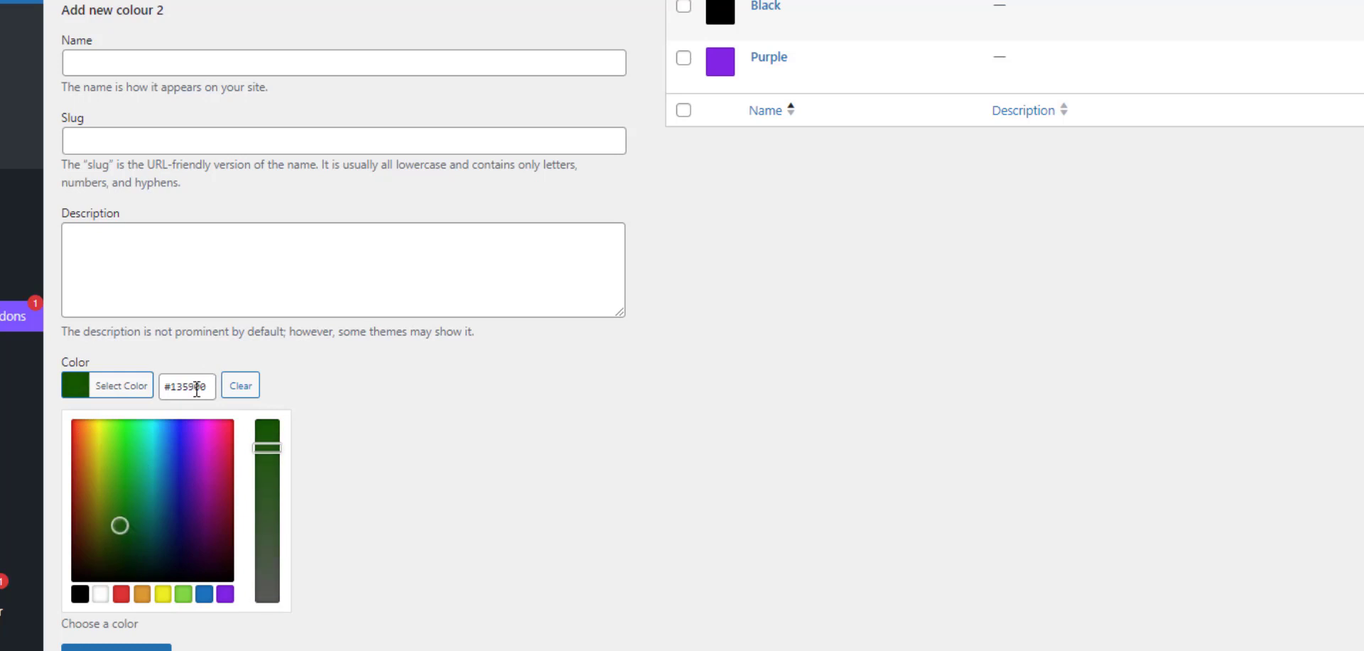
{"action": "left_click_drag", "start_coordinate": [211, 386], "coordinate": [164, 386]}
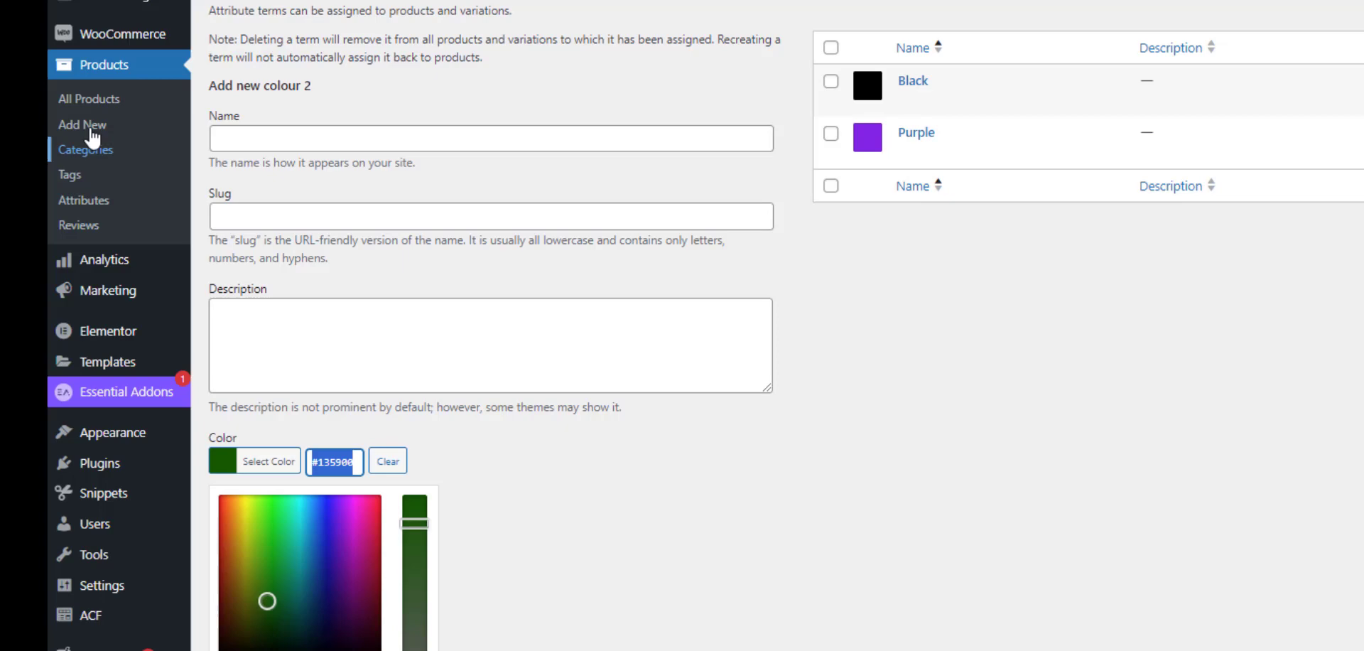
Open T-Shirt Product With Swatch for editing and scroll to its Variable product data
{"action": "left_click", "coordinate": [398, 104]}
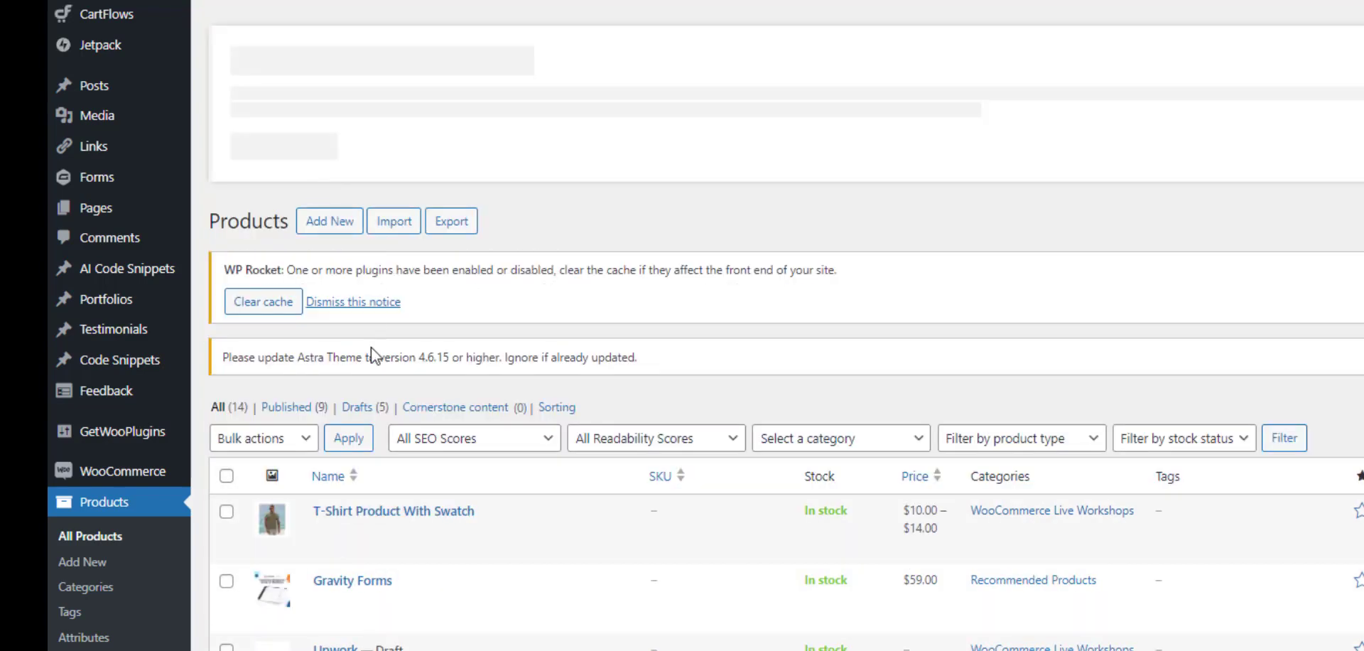
{"action": "left_click", "coordinate": [381, 531]}
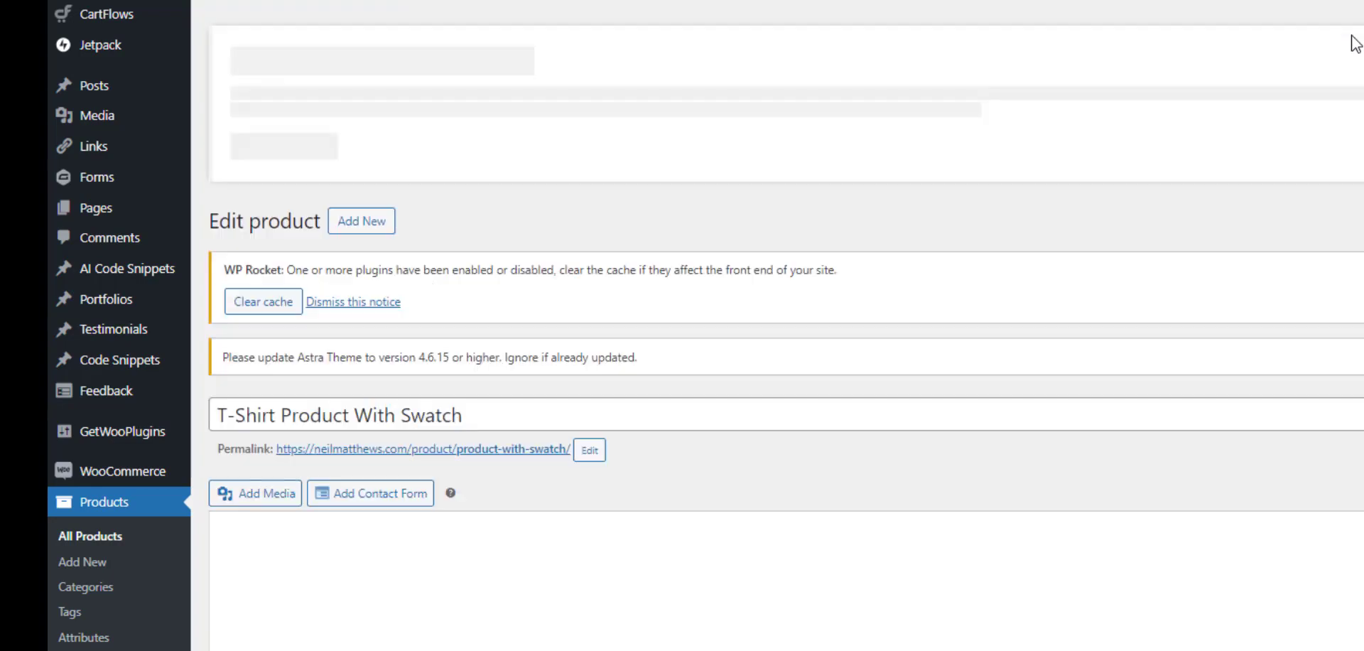
{"action": "scroll", "coordinate": [1354, 44], "scroll_direction": "down", "scroll_amount": 15}
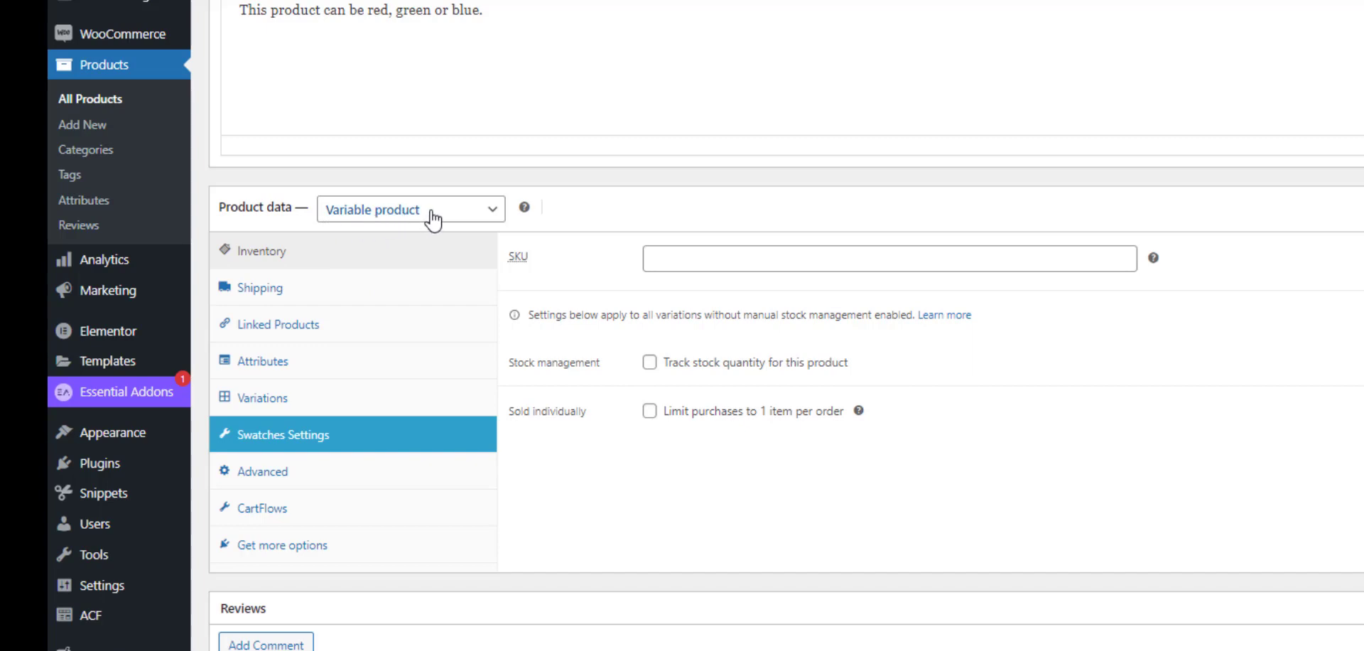
Add the colour 2 attribute to the T-shirt with Black and Purple values
{"action": "left_click", "coordinate": [264, 362]}
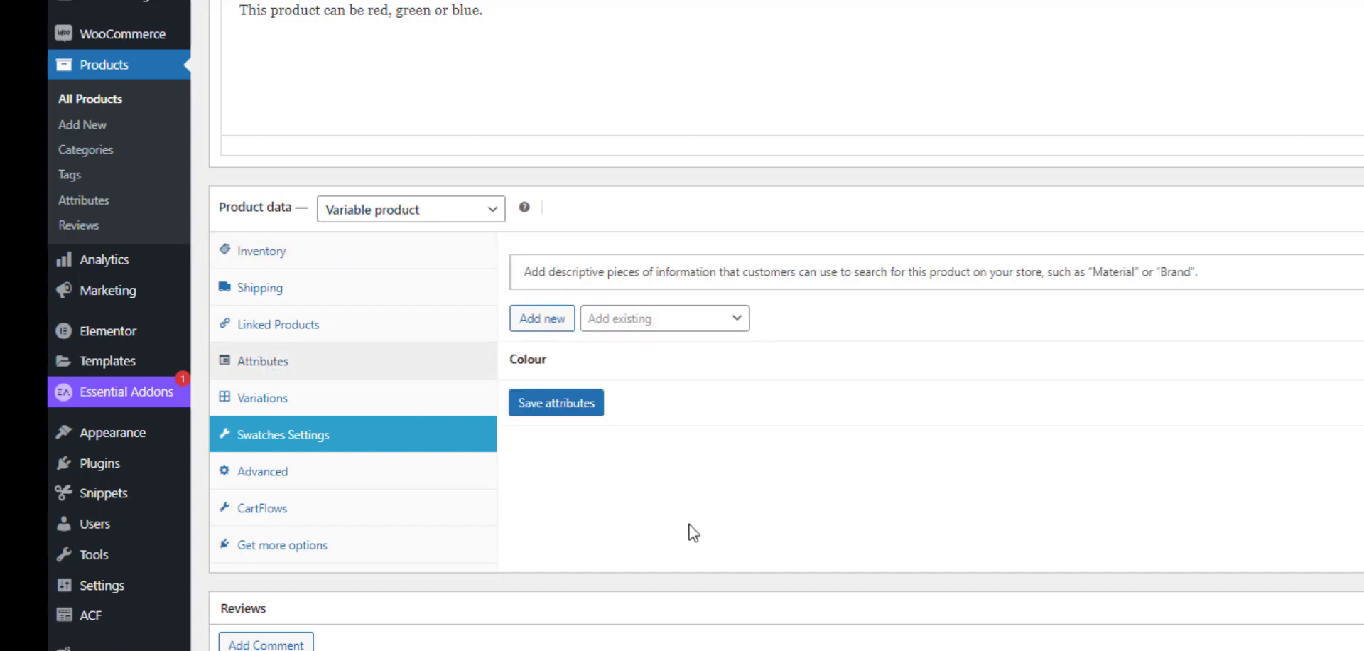
{"action": "left_click", "coordinate": [675, 327]}
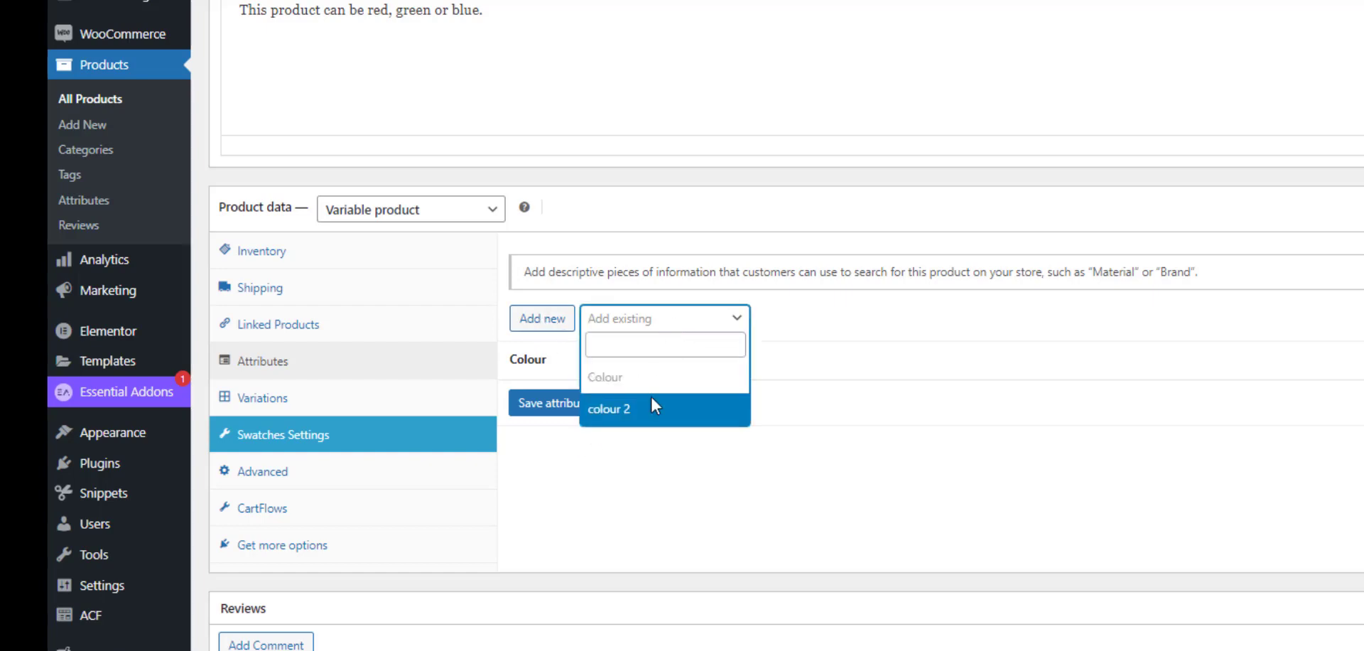
{"action": "left_click", "coordinate": [625, 410]}
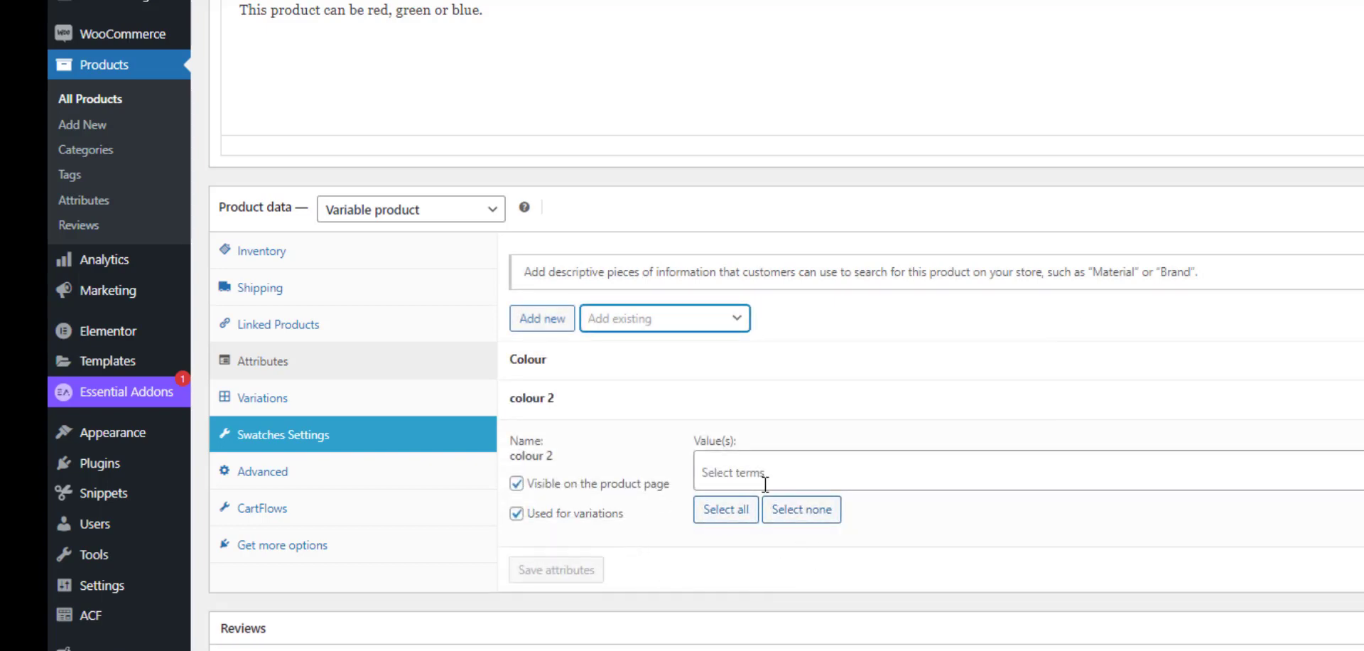
{"action": "left_click", "coordinate": [723, 505]}
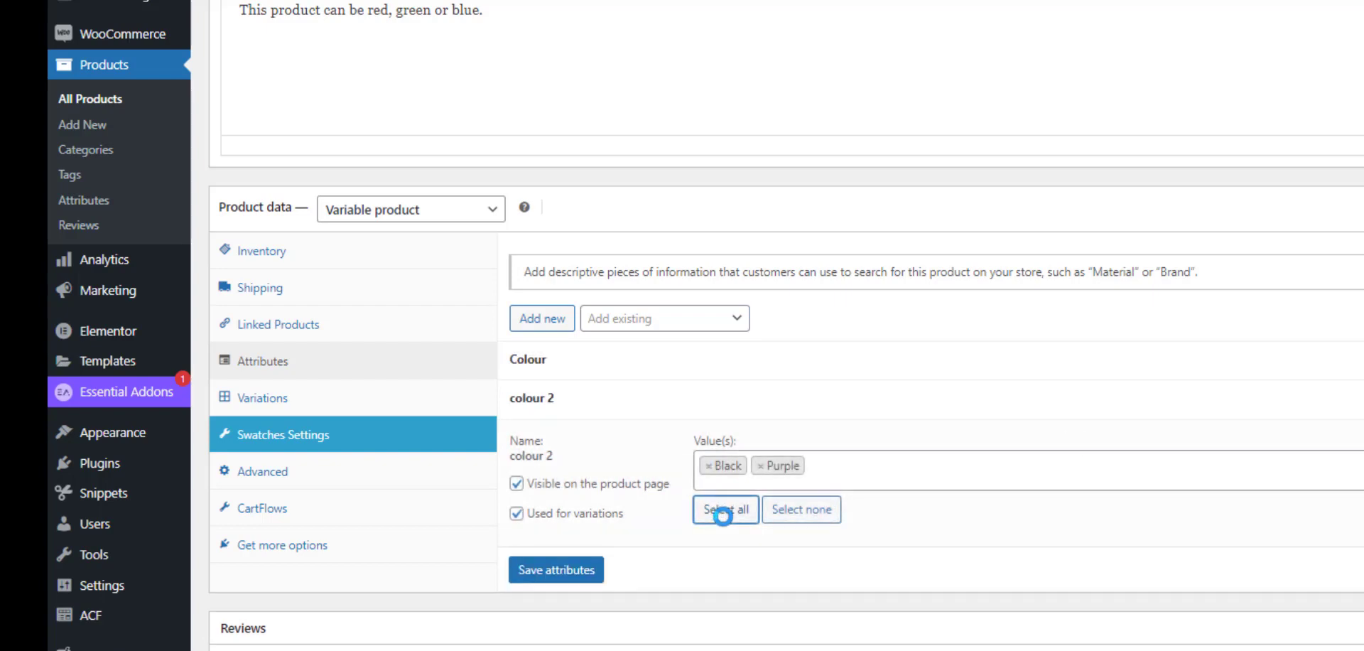
{"action": "left_click", "coordinate": [708, 465]}
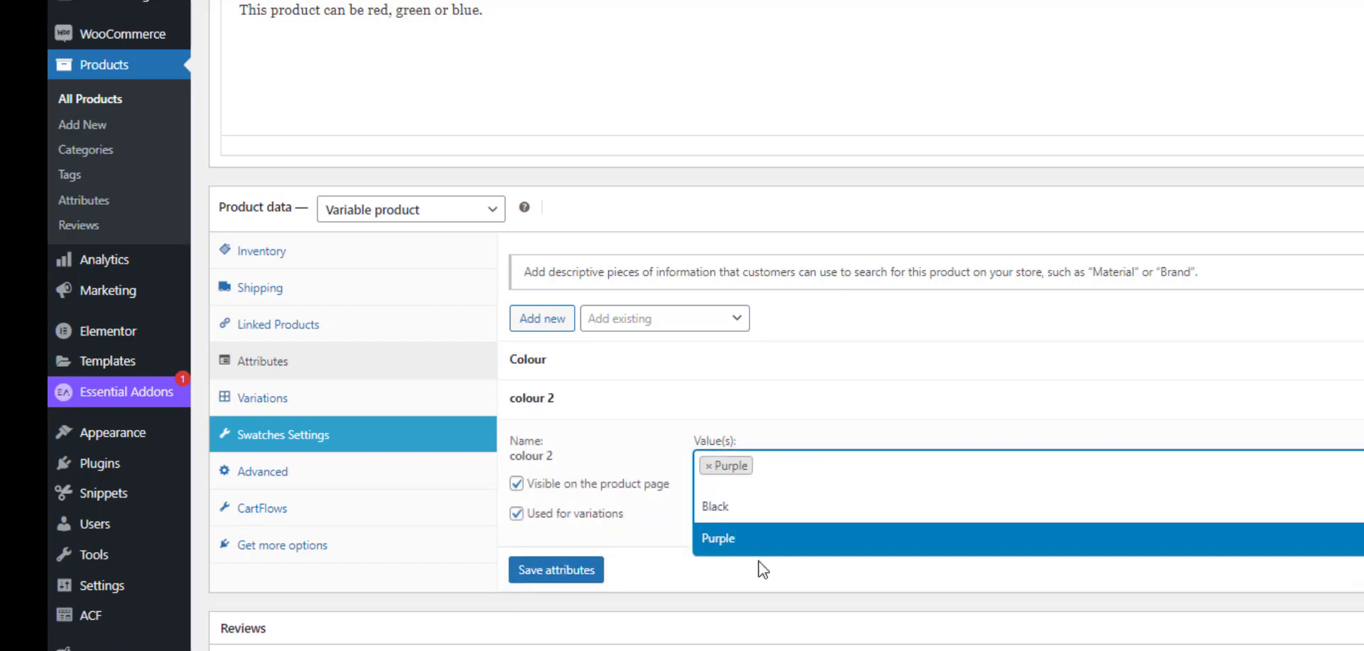
{"action": "left_click", "coordinate": [735, 507]}
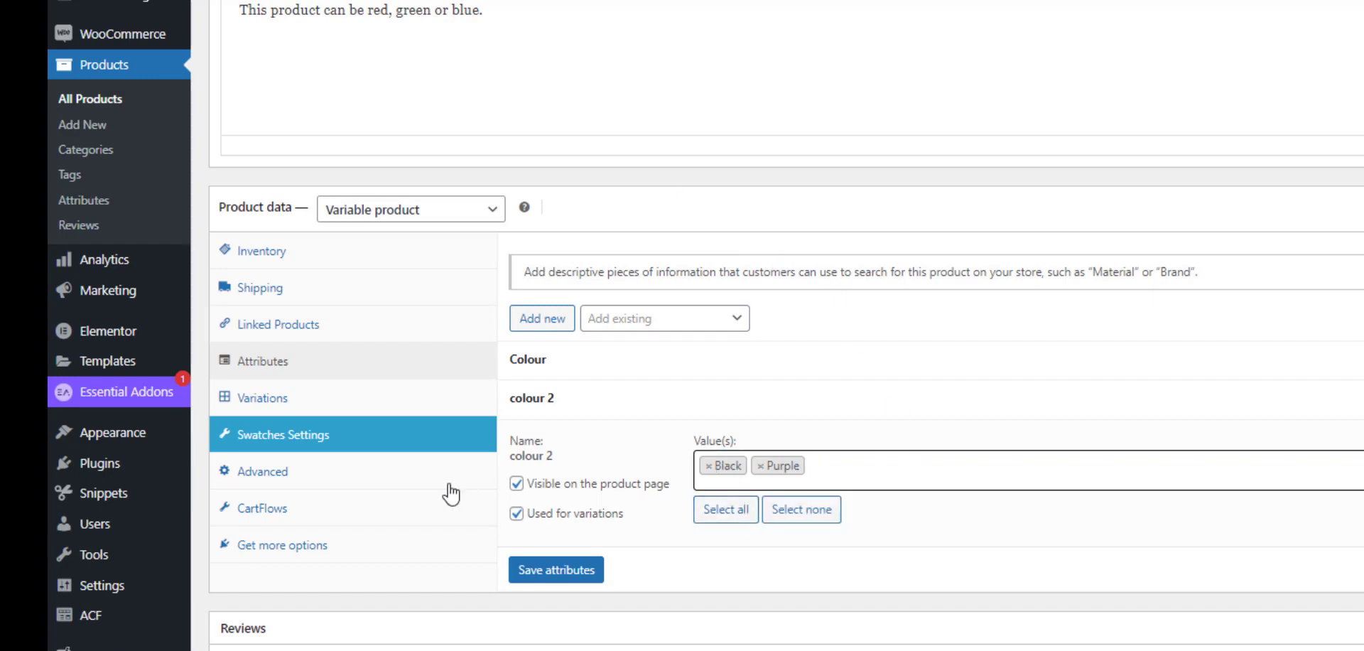
{"action": "left_click", "coordinate": [262, 398]}
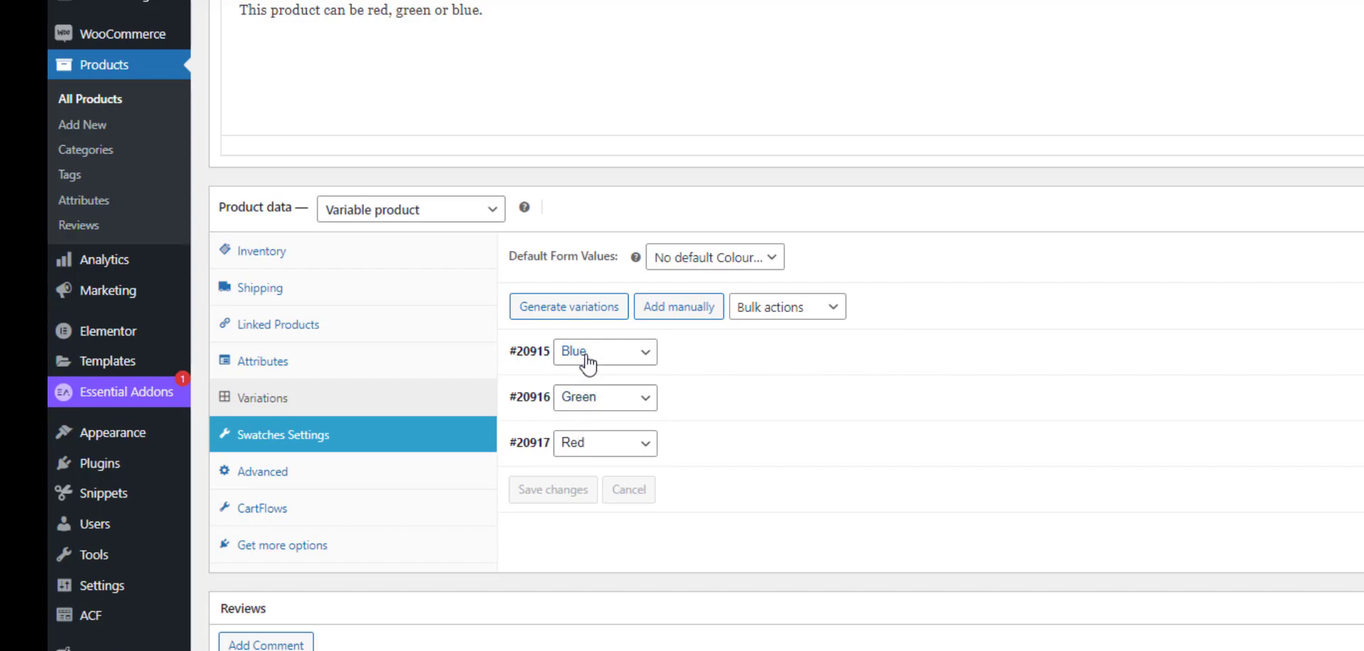
Replace the Blue variation's image with the blue T-shirt from the media library
{"action": "left_click", "coordinate": [695, 358]}
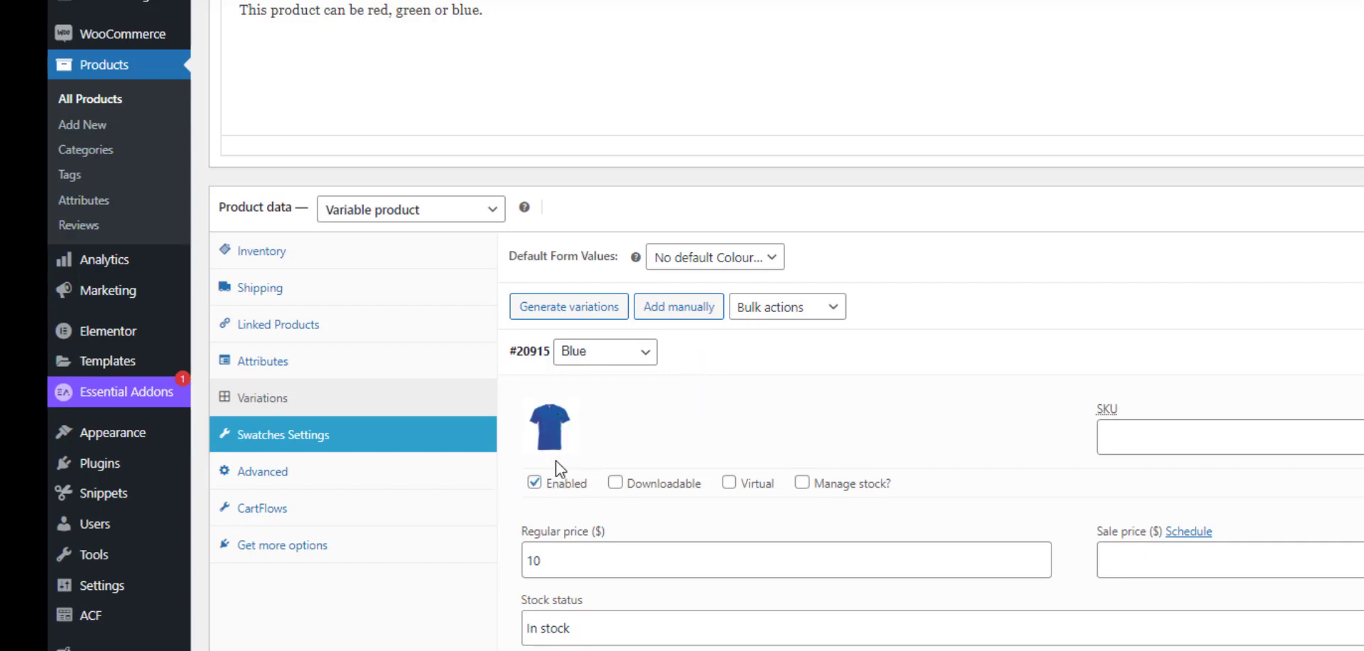
{"action": "left_click", "coordinate": [551, 441]}
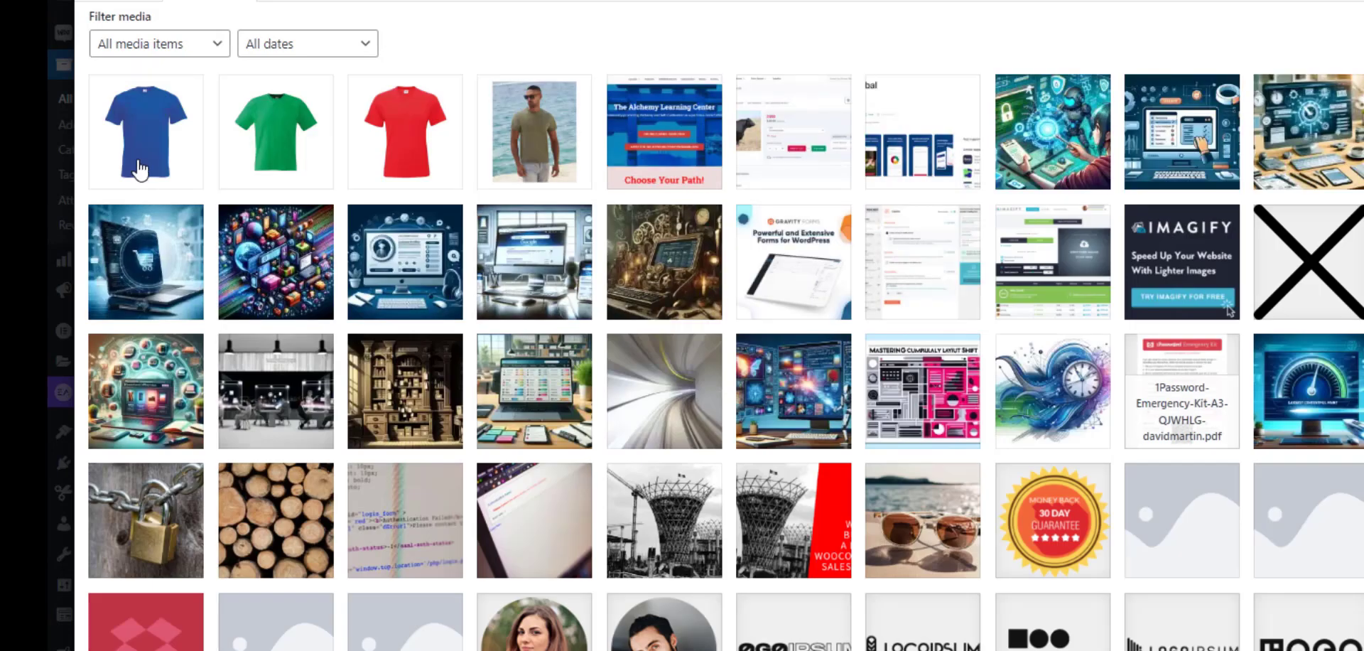
{"action": "left_click", "coordinate": [139, 128]}
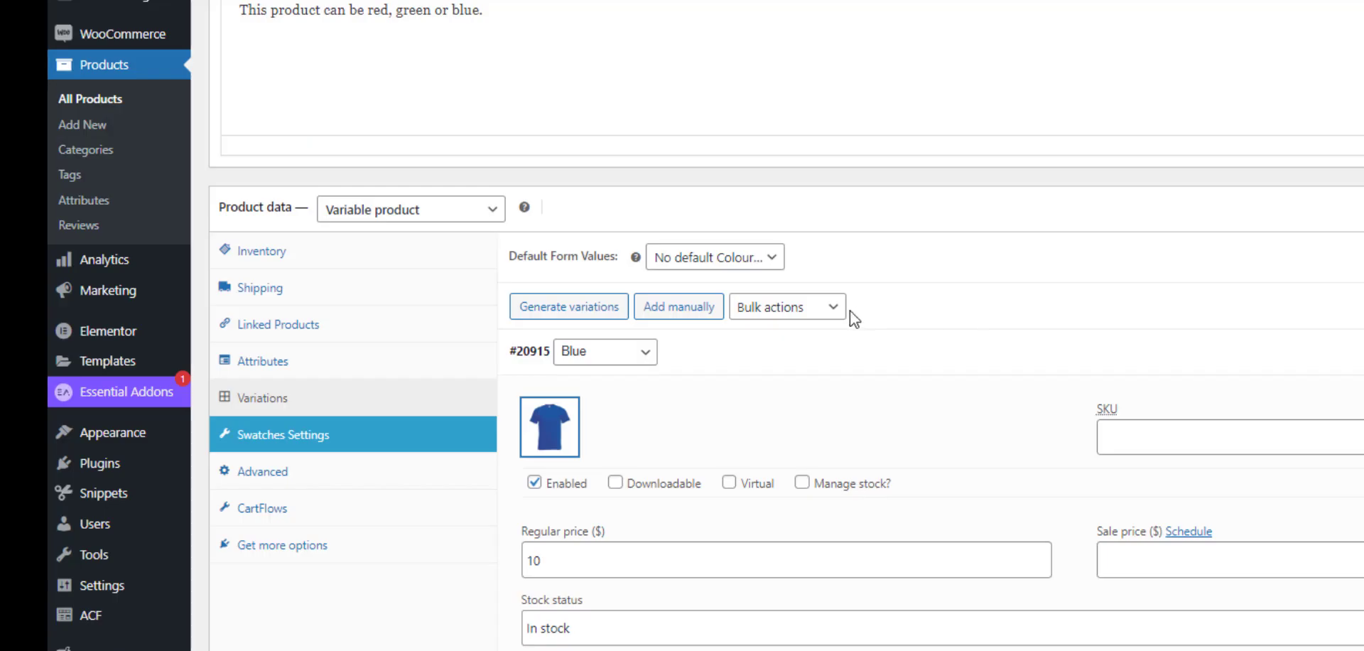
{"action": "scroll", "coordinate": [641, 424], "scroll_direction": "down", "scroll_amount": 3}
{"action": "left_click_drag", "start_coordinate": [579, 363], "coordinate": [495, 370]}
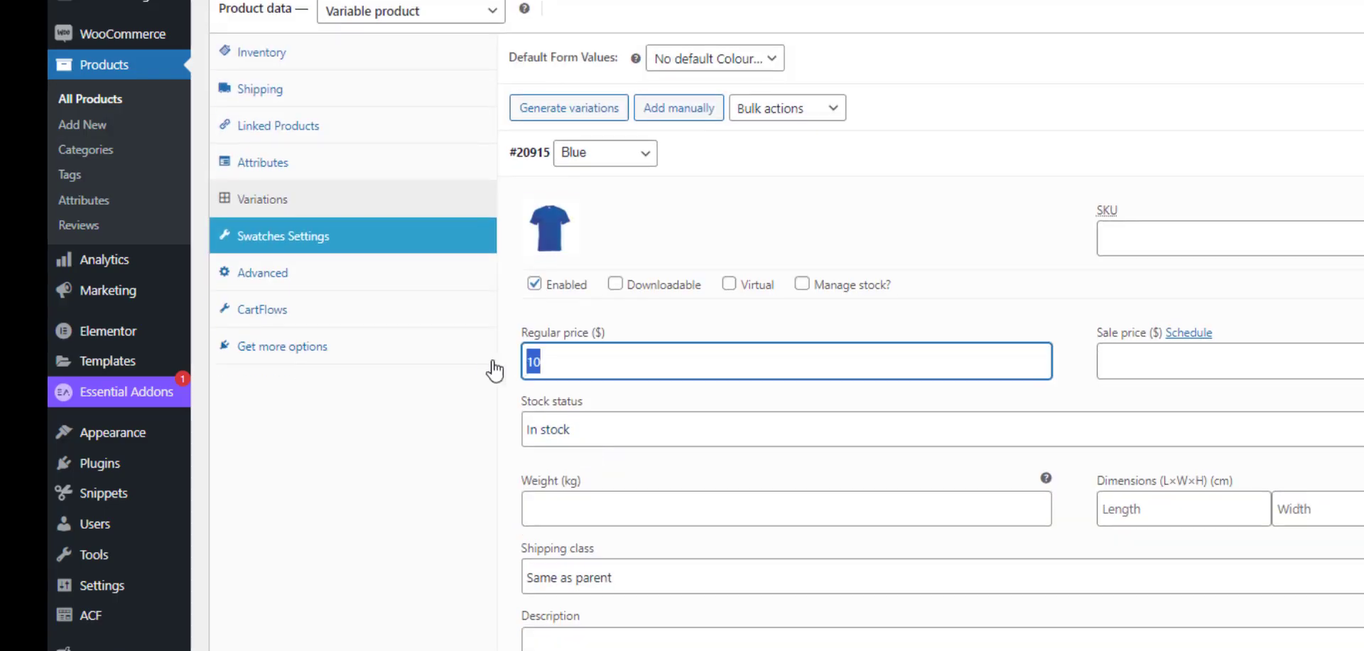
{"action": "scroll", "coordinate": [761, 335], "scroll_direction": "down", "scroll_amount": 5}
Check the Green and Red variations' prices of 12 and 14
{"action": "left_click", "coordinate": [741, 331]}
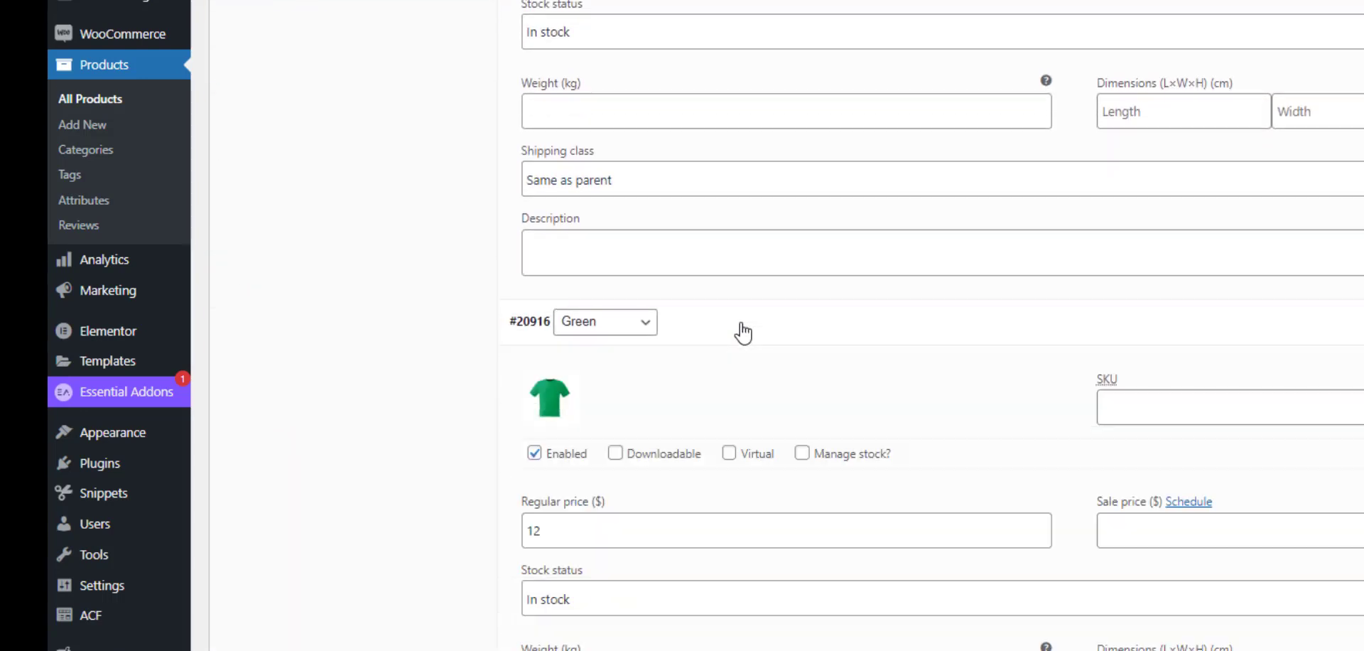
{"action": "left_click_drag", "start_coordinate": [567, 526], "coordinate": [504, 528]}
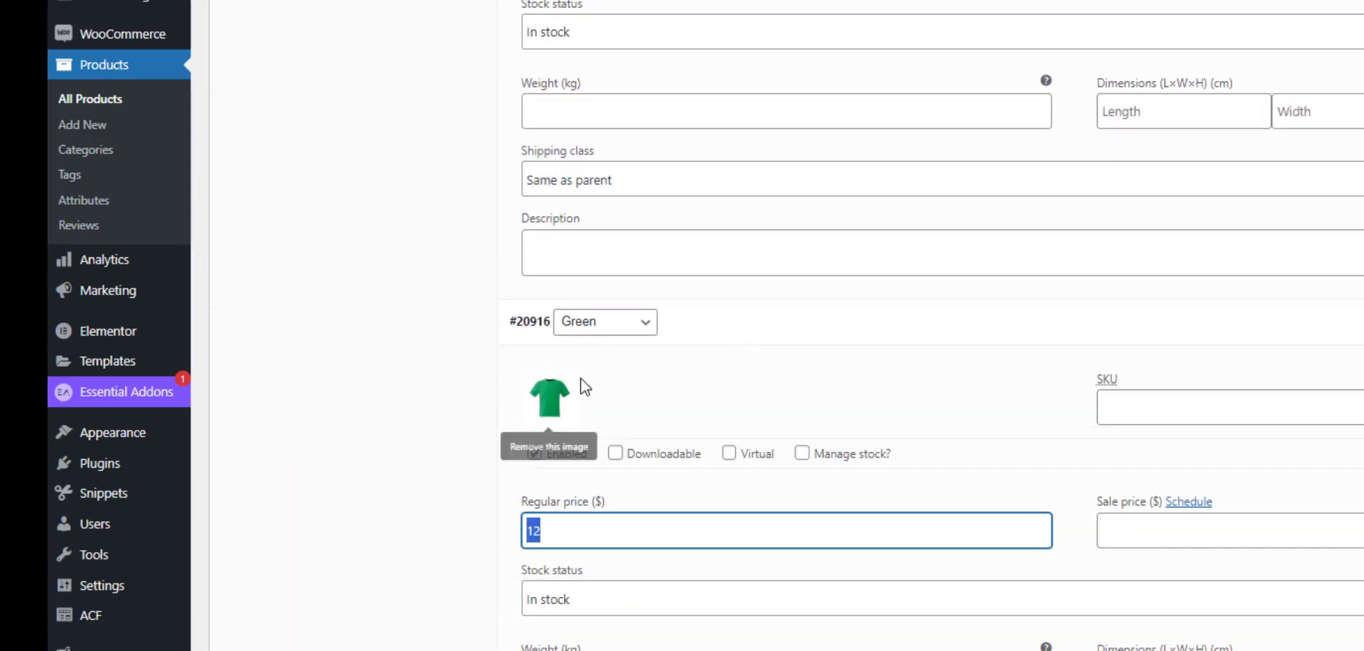
{"action": "scroll", "coordinate": [782, 391], "scroll_direction": "down", "scroll_amount": 7}
{"action": "left_click", "coordinate": [732, 392]}
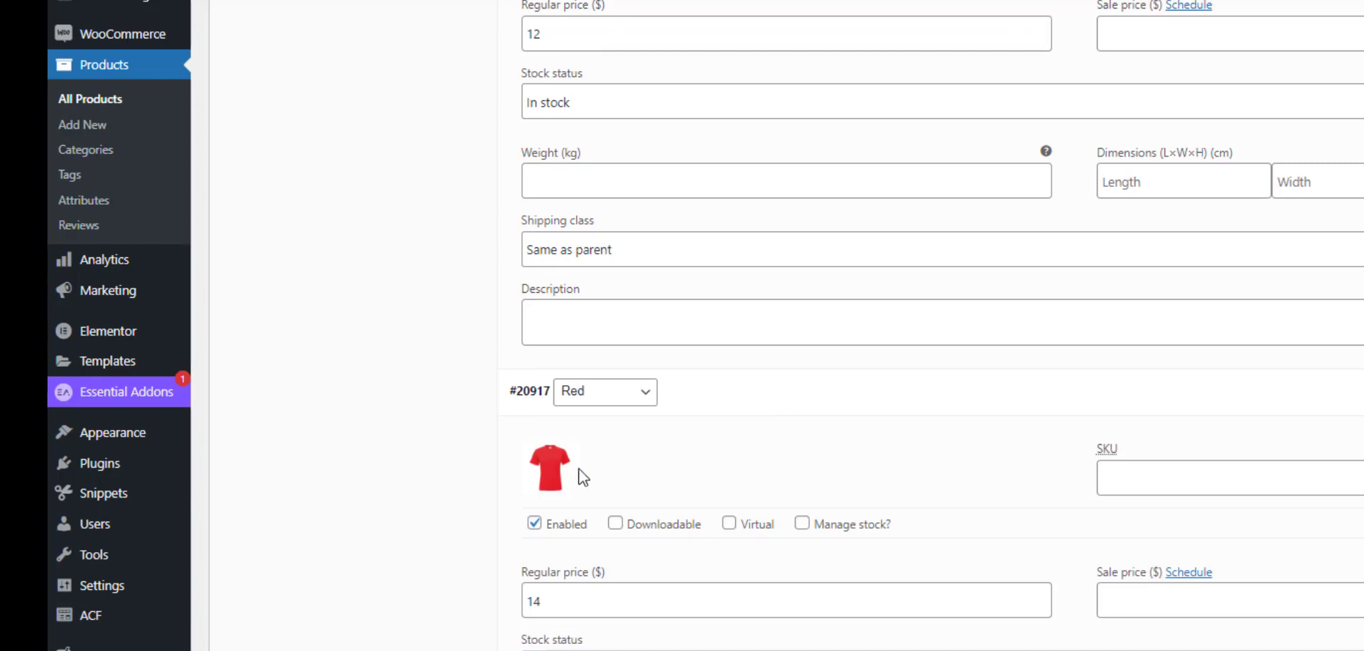
{"action": "scroll", "coordinate": [1159, 448], "scroll_direction": "up", "scroll_amount": 4}
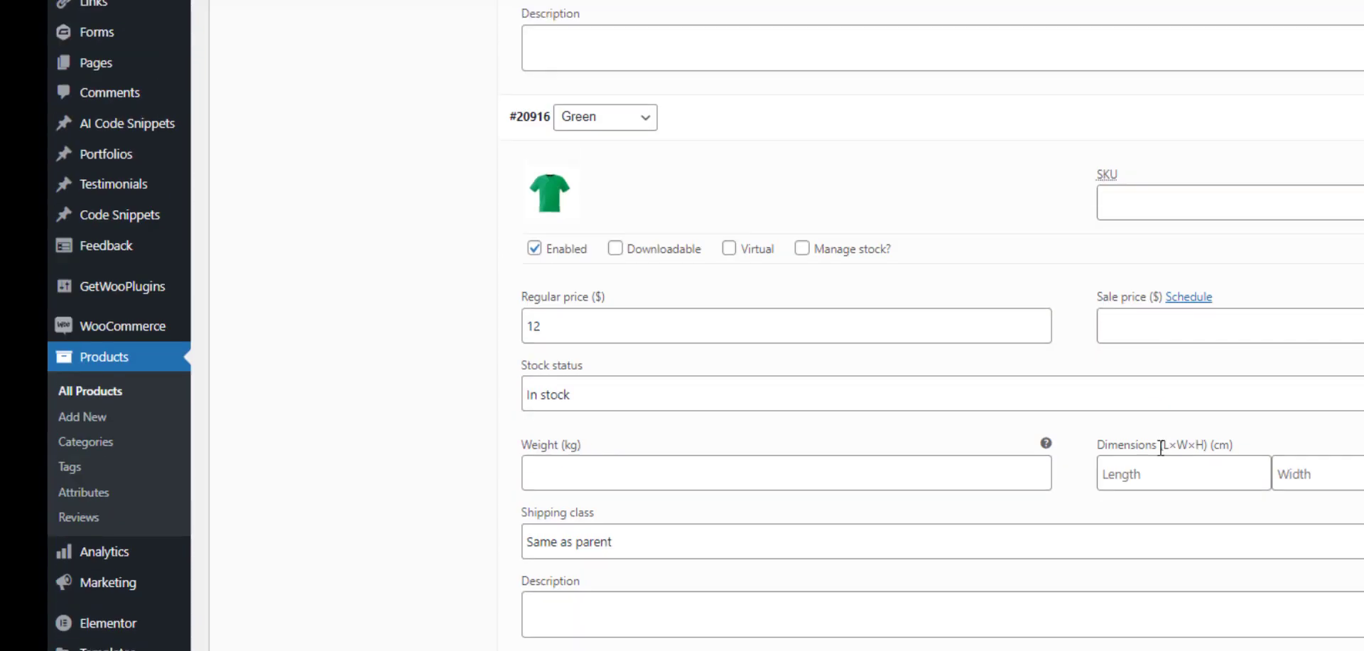
{"action": "scroll", "coordinate": [1161, 448], "scroll_direction": "up", "scroll_amount": 18}
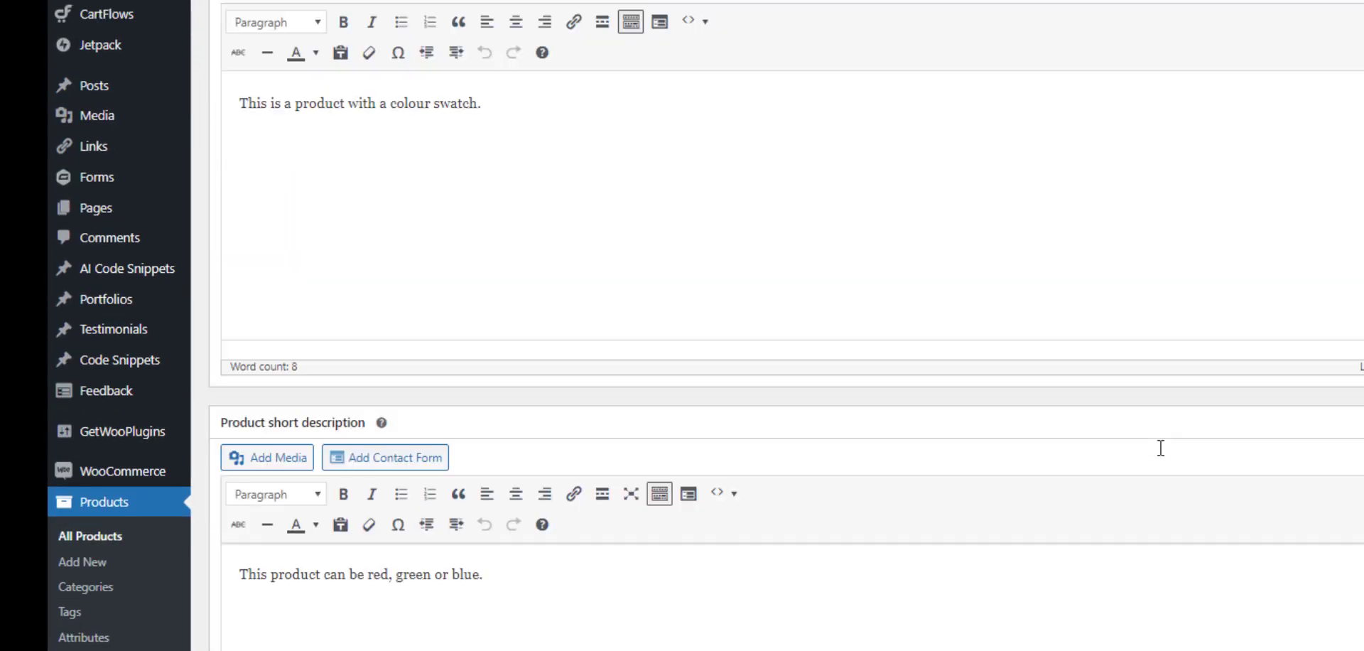
{"action": "scroll", "coordinate": [1161, 448], "scroll_direction": "up", "scroll_amount": 5}
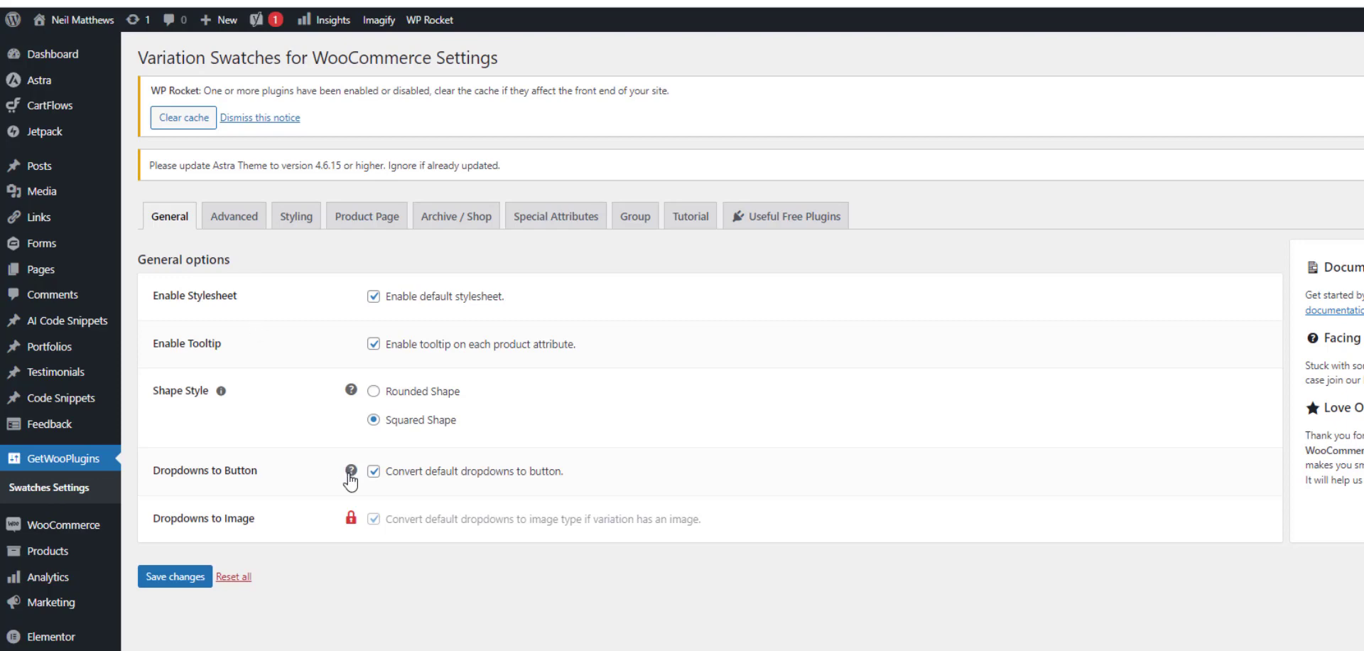
Switch the swatch Shape Style from Squared Shape to Rounded Shape, staying on the settings page
{"action": "left_click", "coordinate": [374, 392]}
{"action": "left_click", "coordinate": [246, 222]}
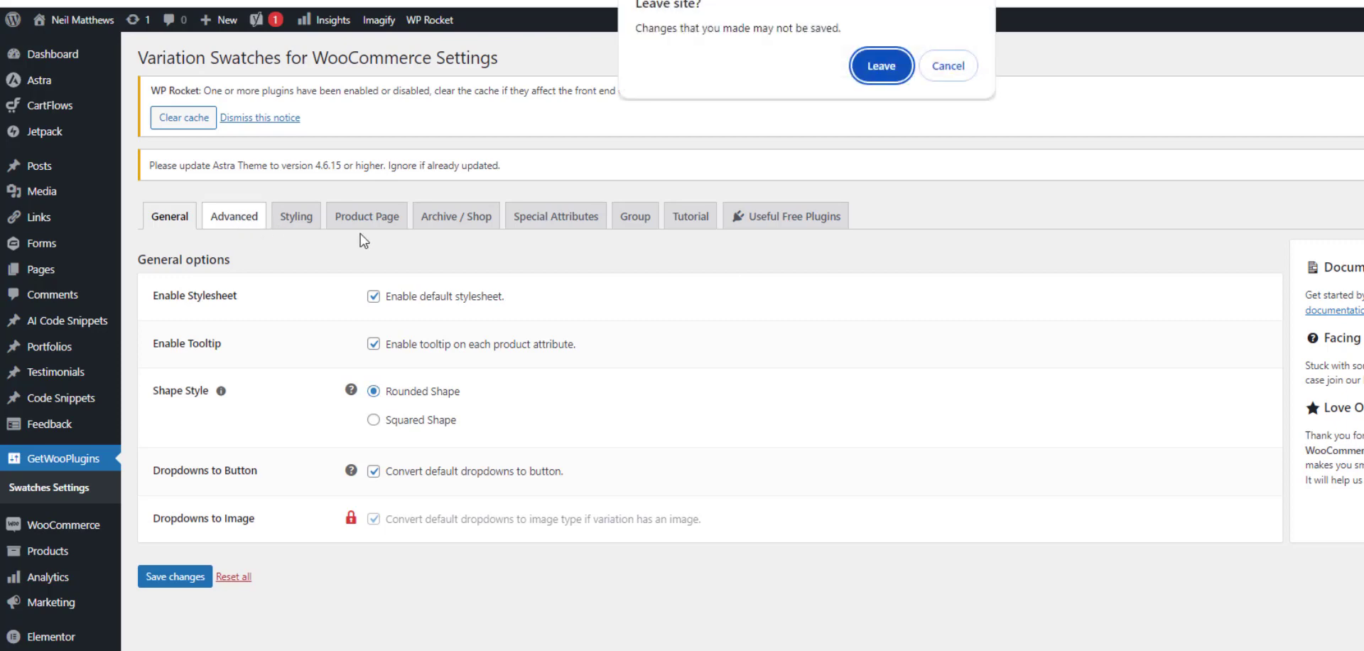
{"action": "left_click", "coordinate": [948, 65]}
Save Rounded Shape, set Attribute image size to Woocommerce Thumbnail (300 × 300), save, and reload the product page
{"action": "left_click", "coordinate": [186, 576]}
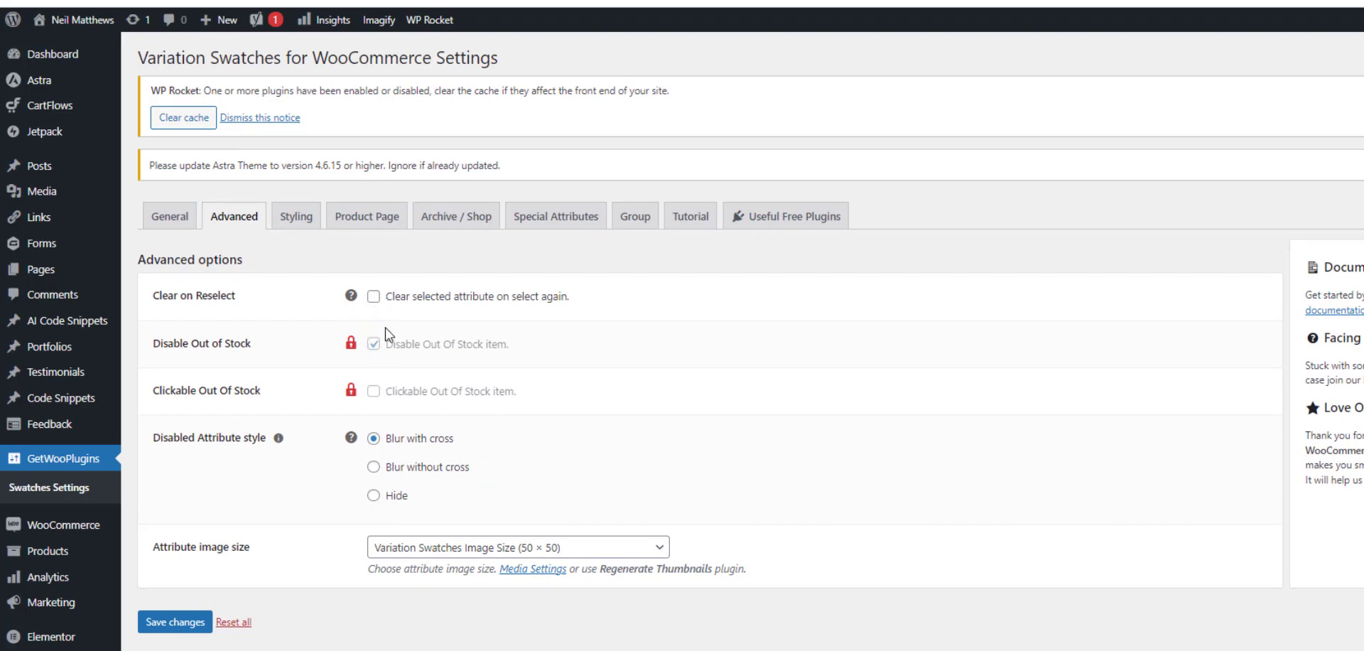
{"action": "left_click", "coordinate": [553, 547]}
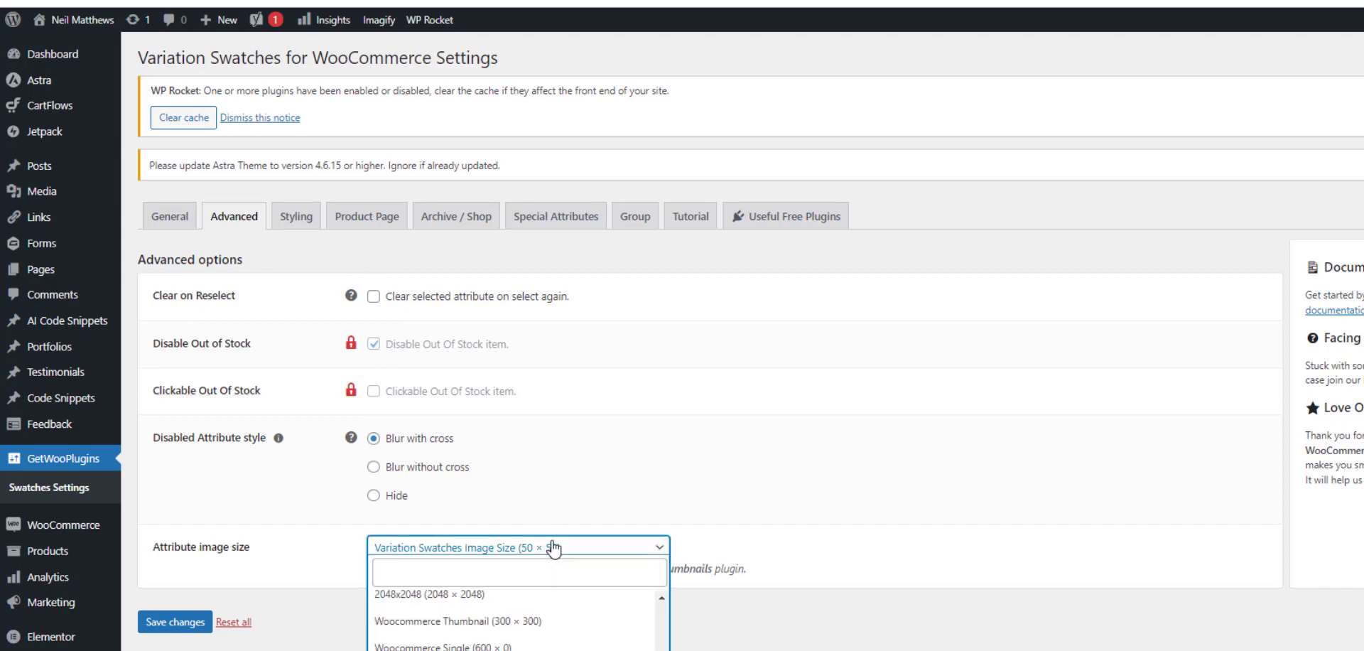
{"action": "left_click", "coordinate": [538, 622]}
{"action": "left_click", "coordinate": [158, 623]}
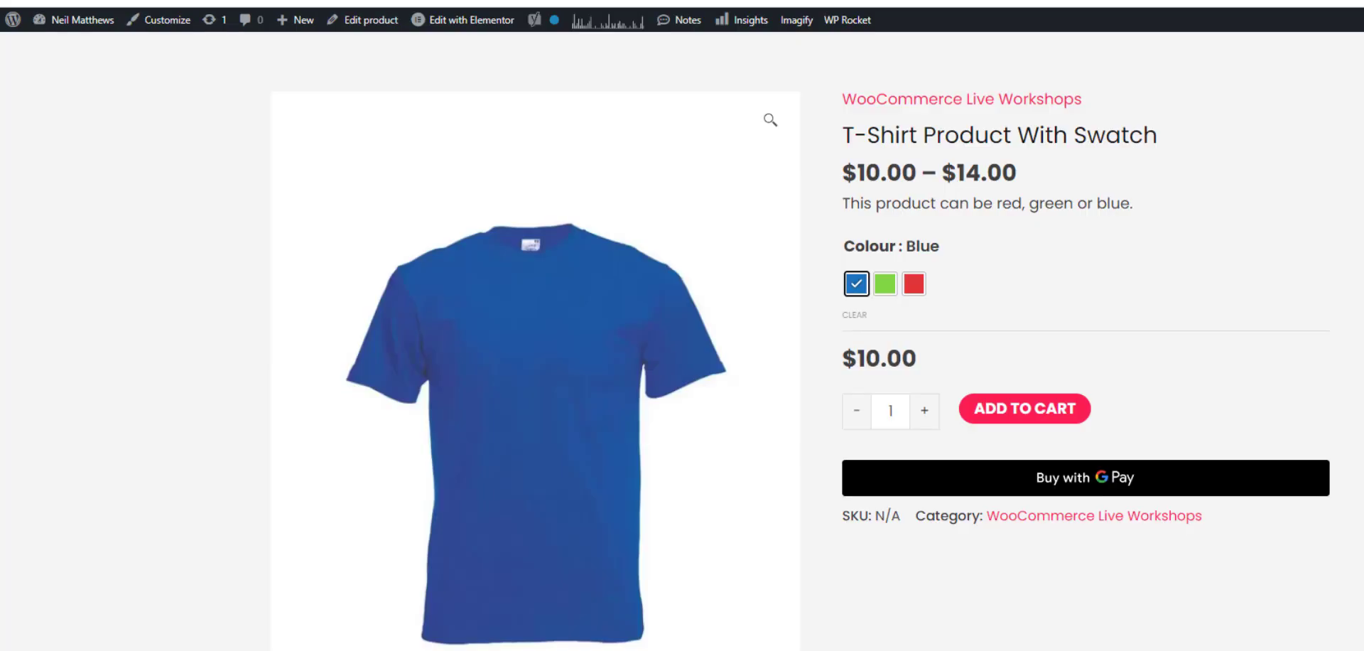
{"action": "key", "text": "F5"}
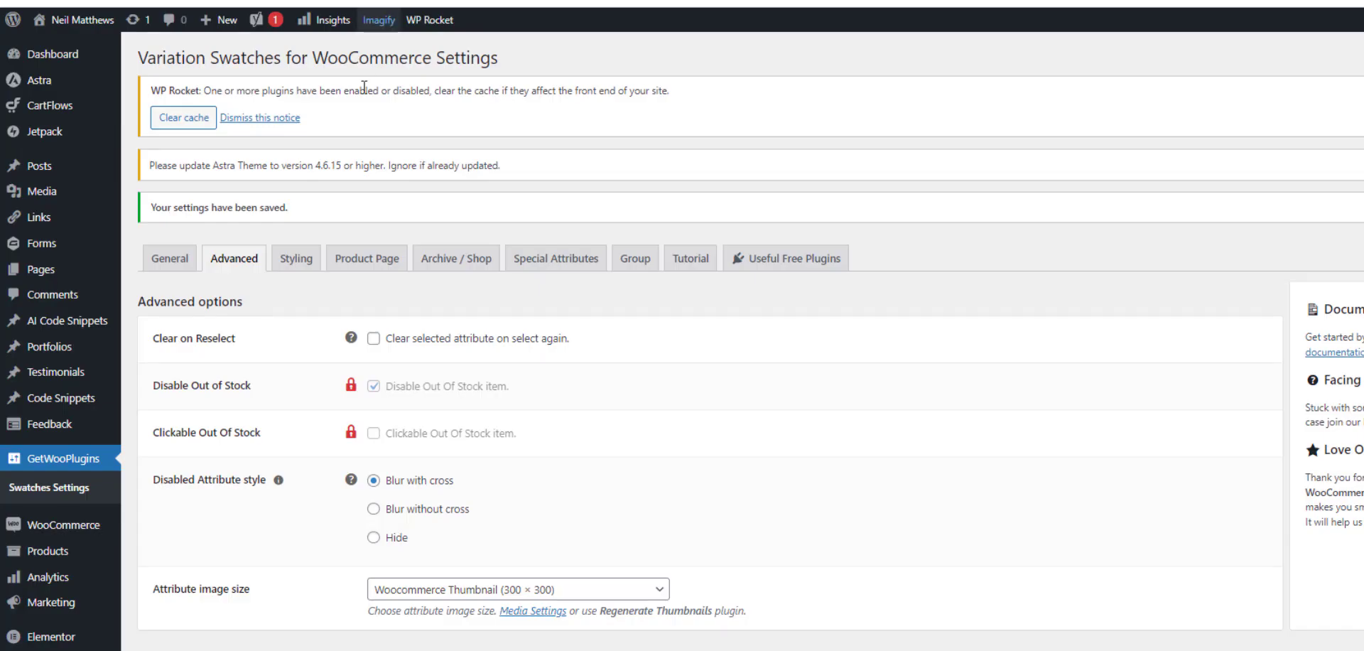
Set the product page swatch width and height to 50 px in Styling and save
{"action": "left_click", "coordinate": [295, 259]}
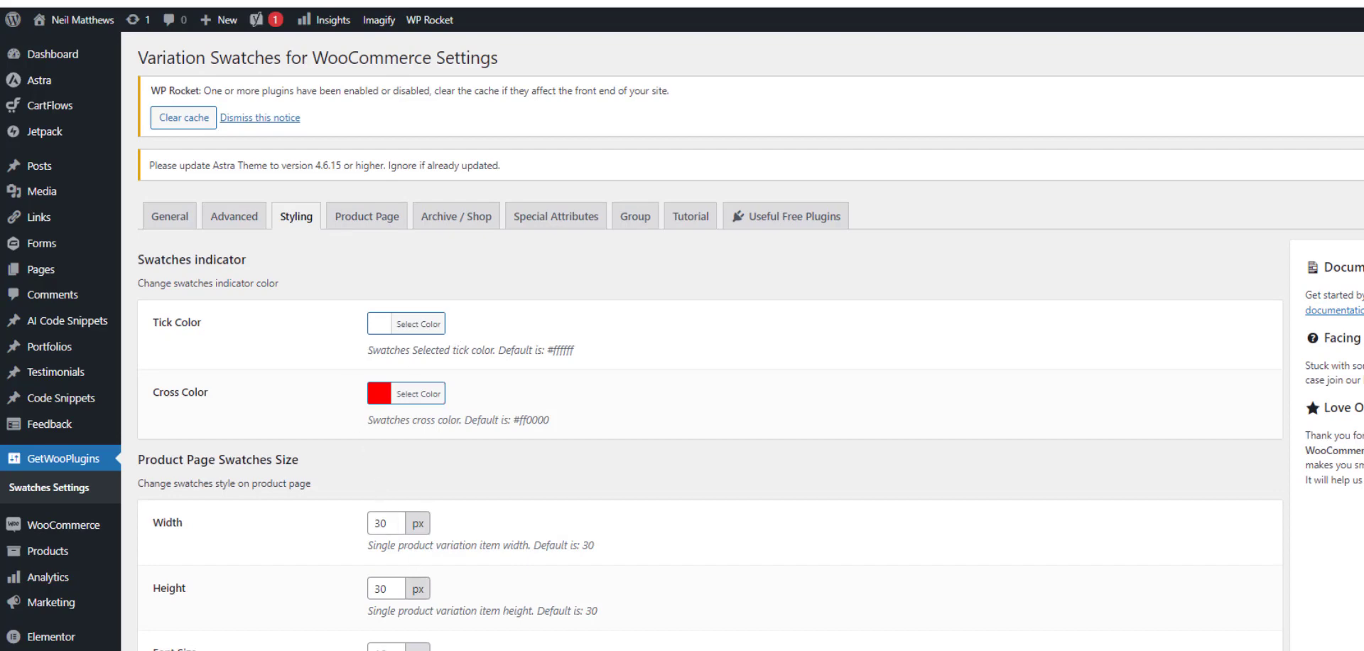
{"action": "left_click", "coordinate": [386, 525]}
{"action": "left_click_drag", "start_coordinate": [381, 588], "coordinate": [371, 588]}
{"action": "left_click", "coordinate": [391, 646]}
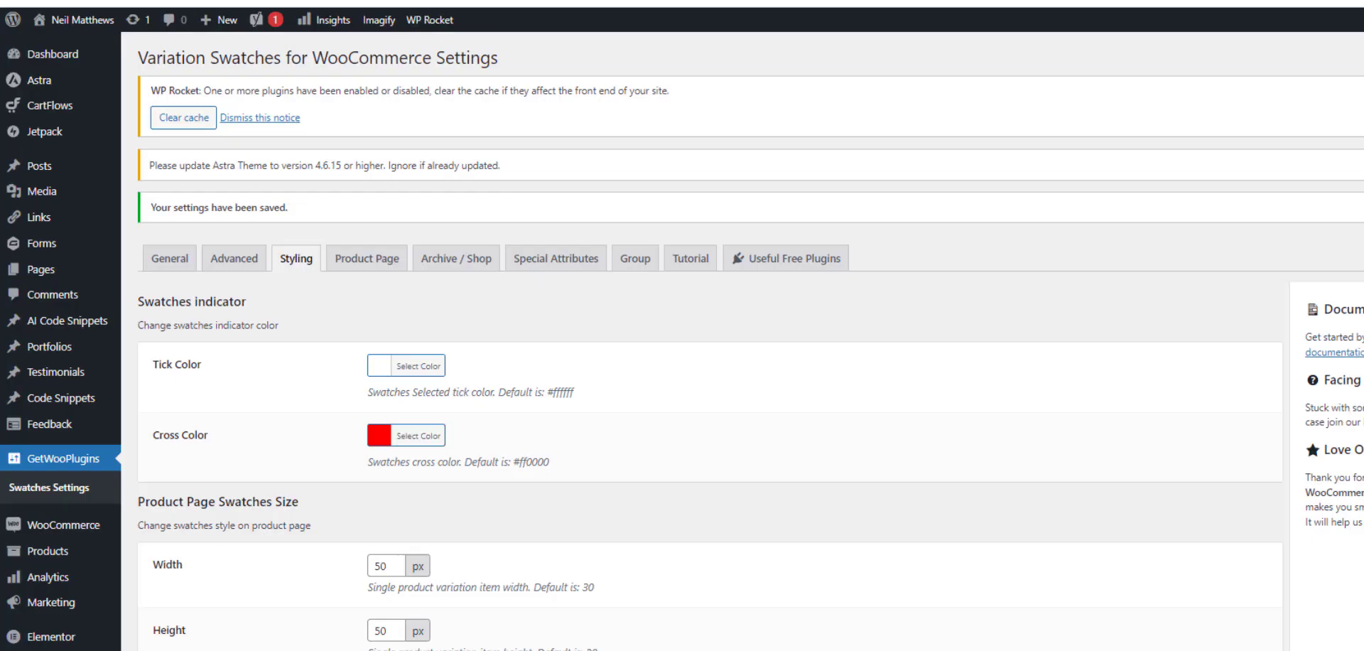
{"action": "left_click", "coordinate": [368, 269]}
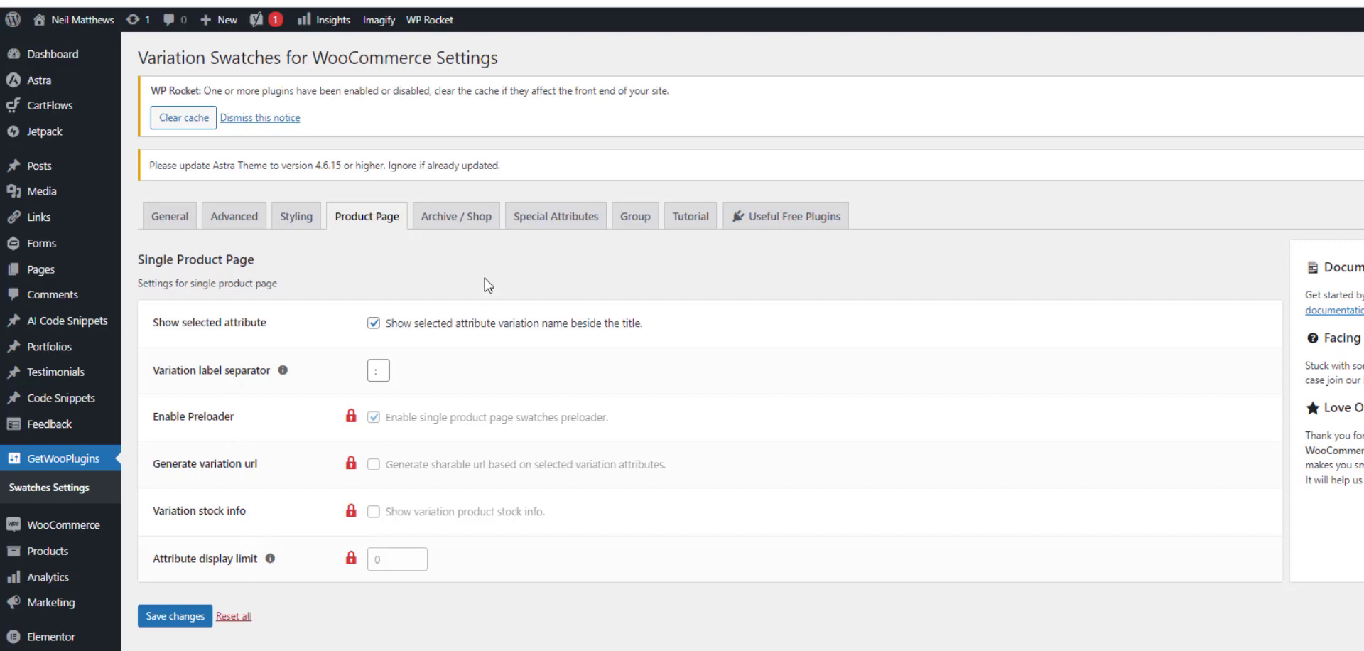
Switch to the swatch plugin's Archive / Shop settings to review its options
{"action": "left_click", "coordinate": [455, 224]}
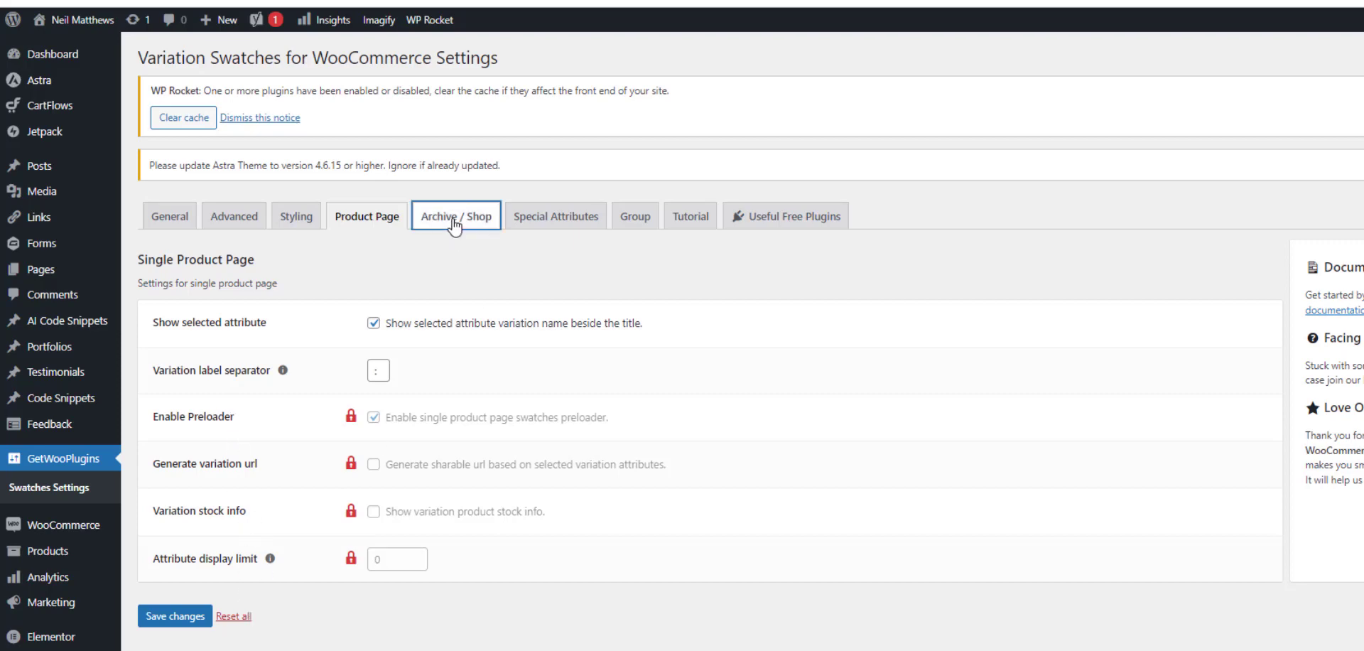